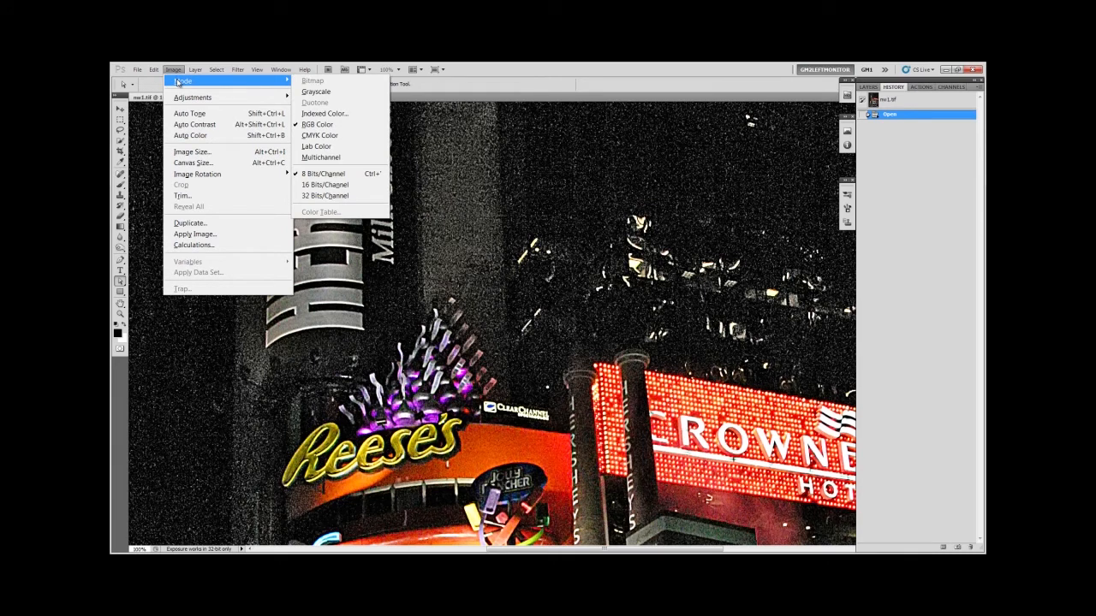
# - Open the Imagenomic Noiseware Professional filter on the noisy night photo
pyautogui.click(428, 134)
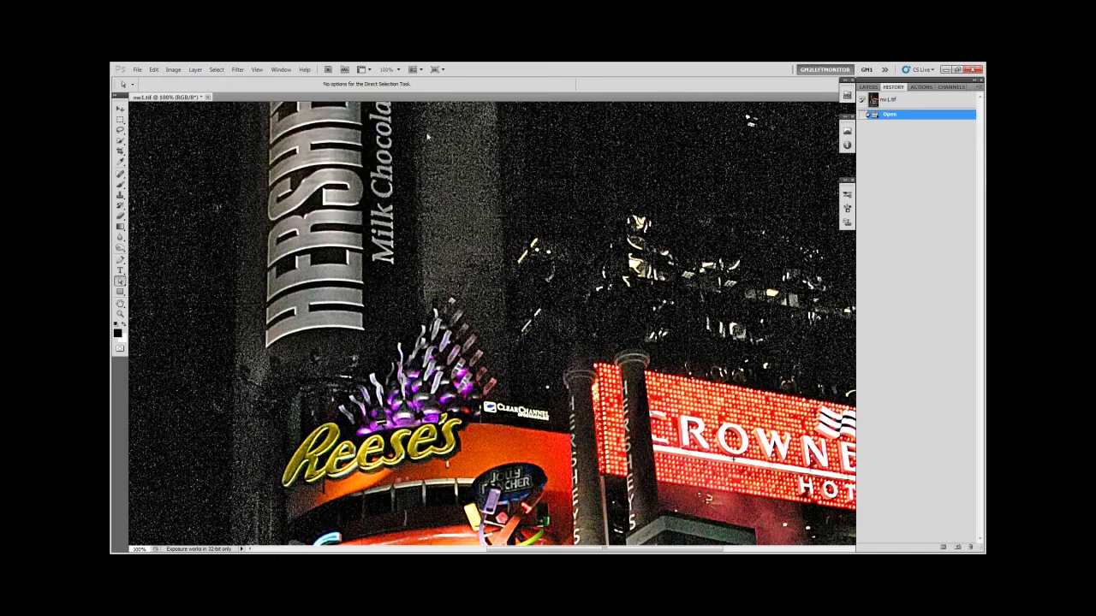
pyautogui.click(239, 70)
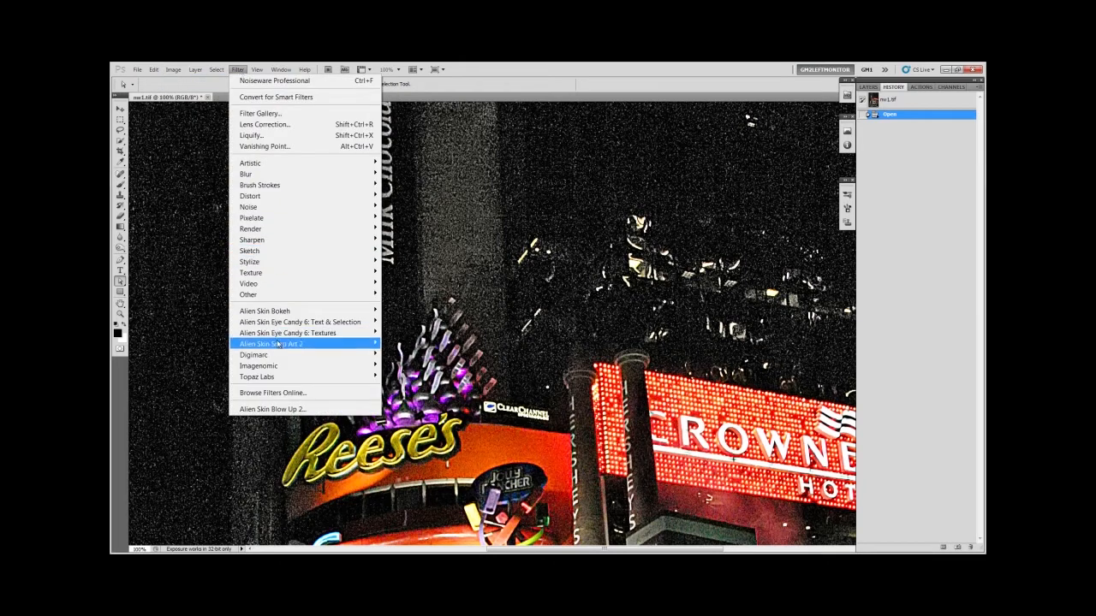
pyautogui.moveTo(289, 370)
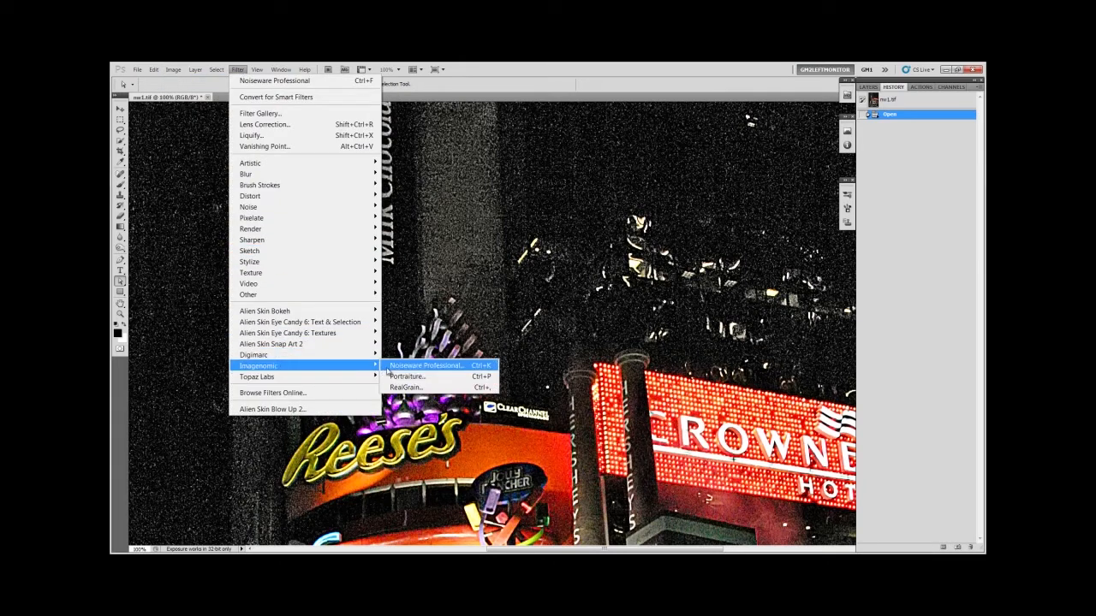
pyautogui.click(390, 367)
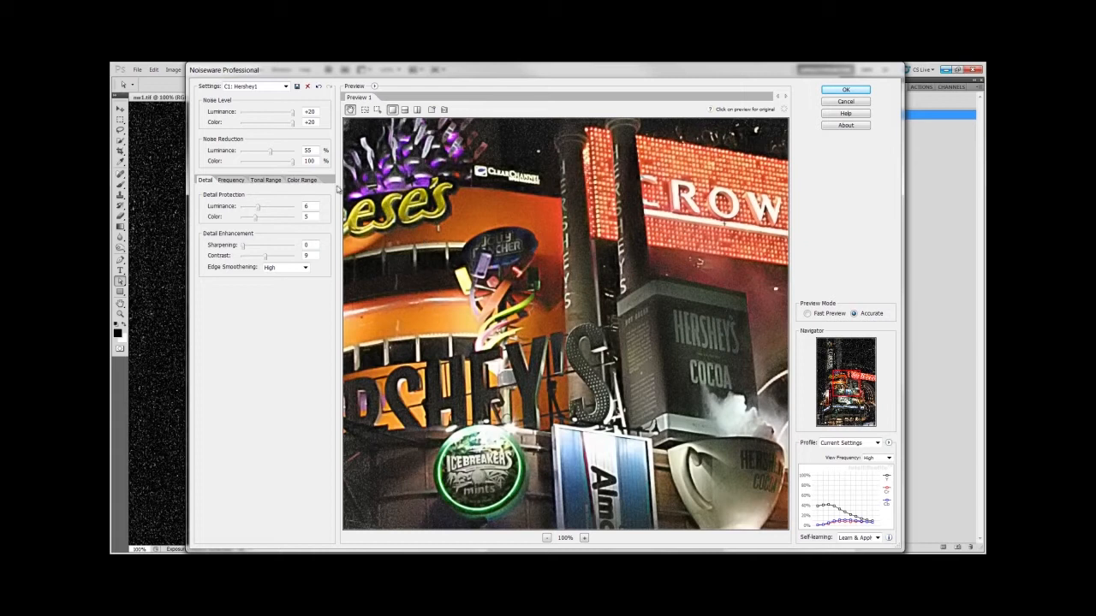
# - Look through the available presets and set the color noise level to -4
pyautogui.click(285, 87)
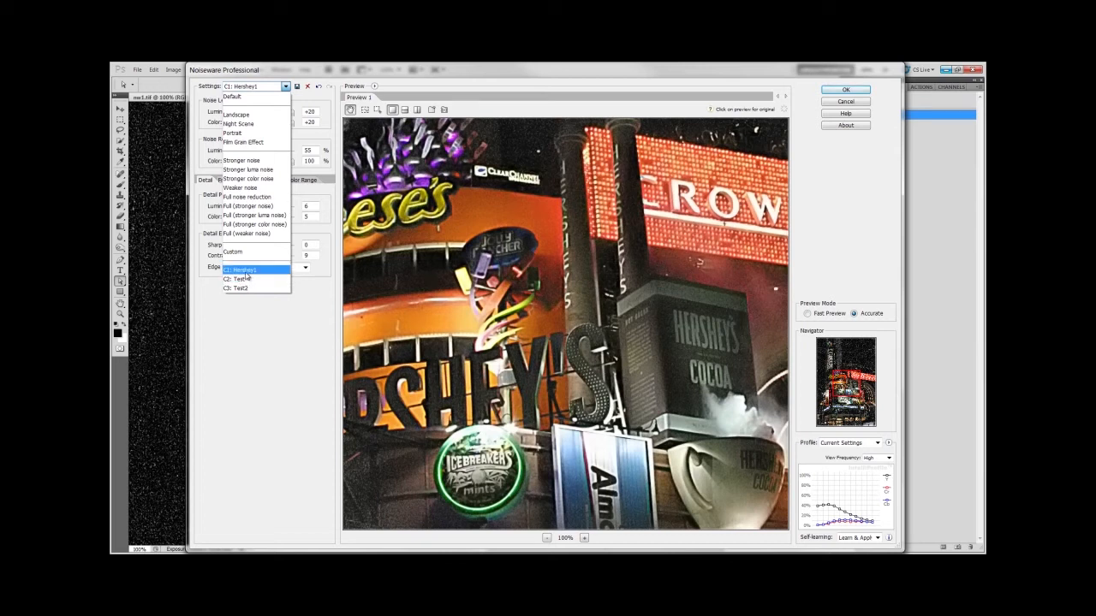
pyautogui.click(286, 87)
pyautogui.click(263, 123)
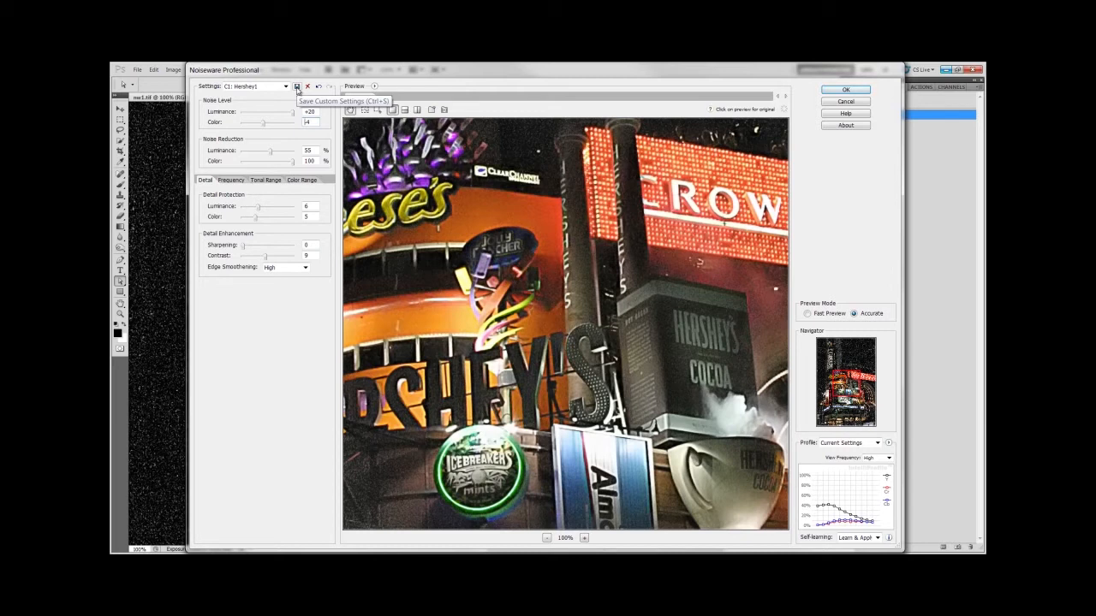
# - Save the current filter settings as a custom preset named Test4, including the profile
pyautogui.click(297, 87)
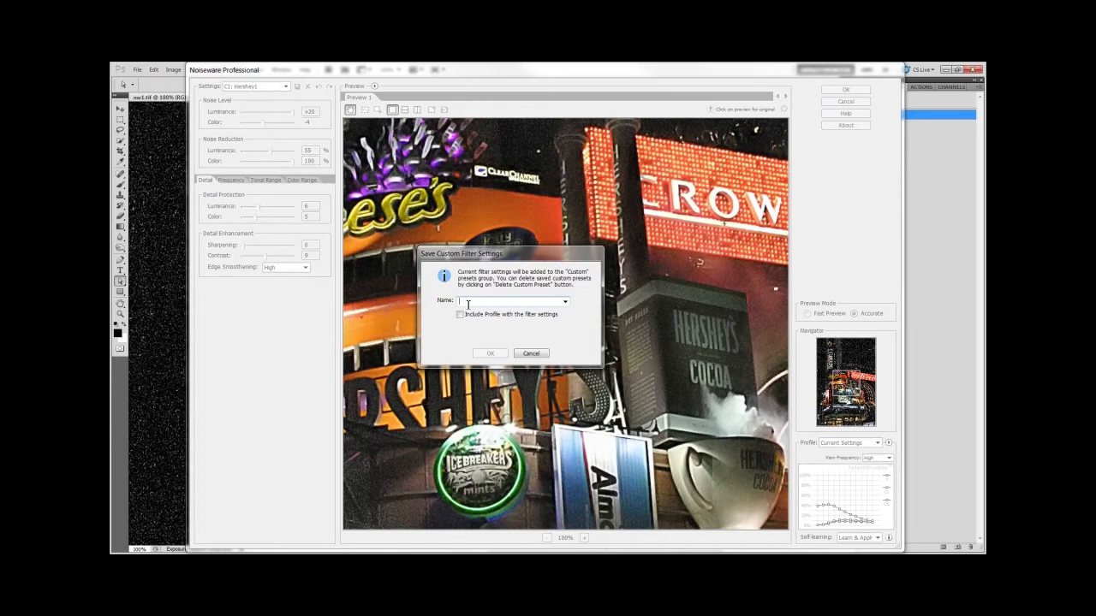
pyautogui.write('Test4')
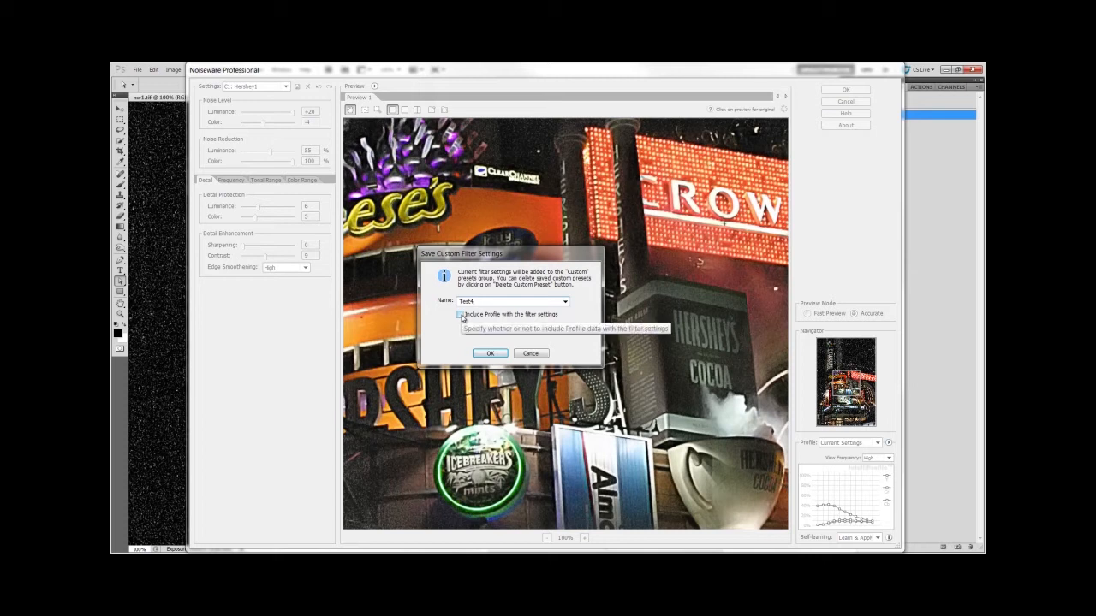
pyautogui.click(461, 315)
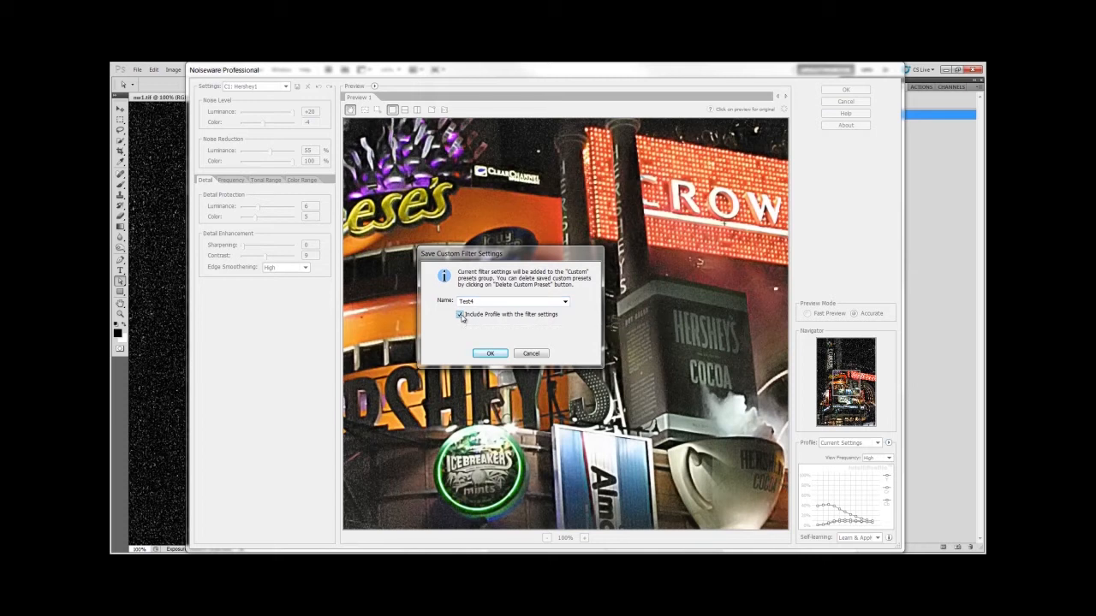
pyautogui.click(502, 354)
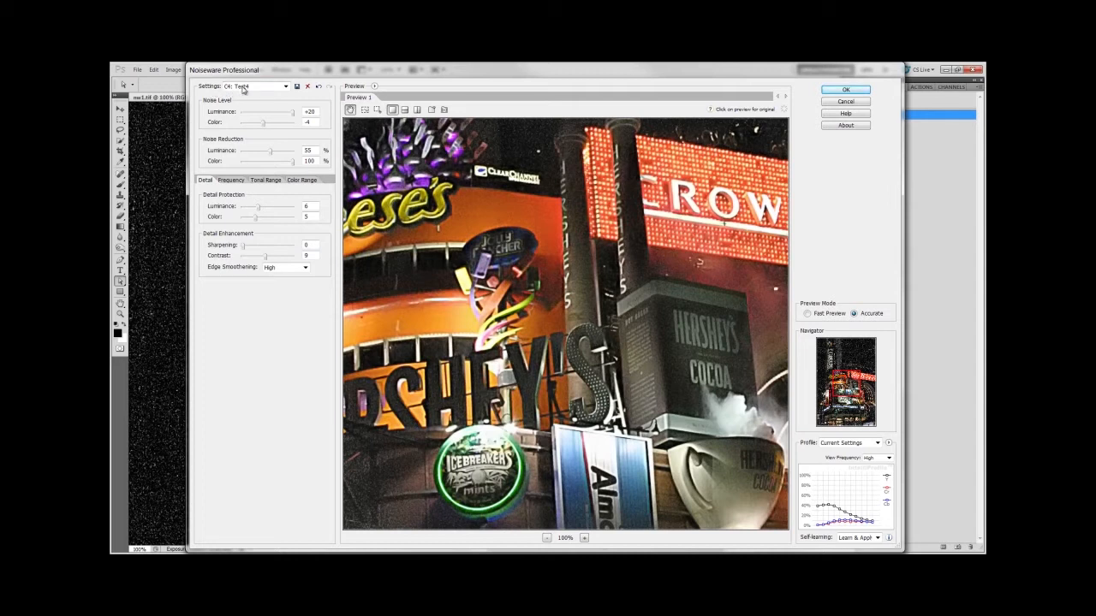
# - Request deletion of the custom preset Test4 and decline the confirmation so it is kept
pyautogui.click(285, 87)
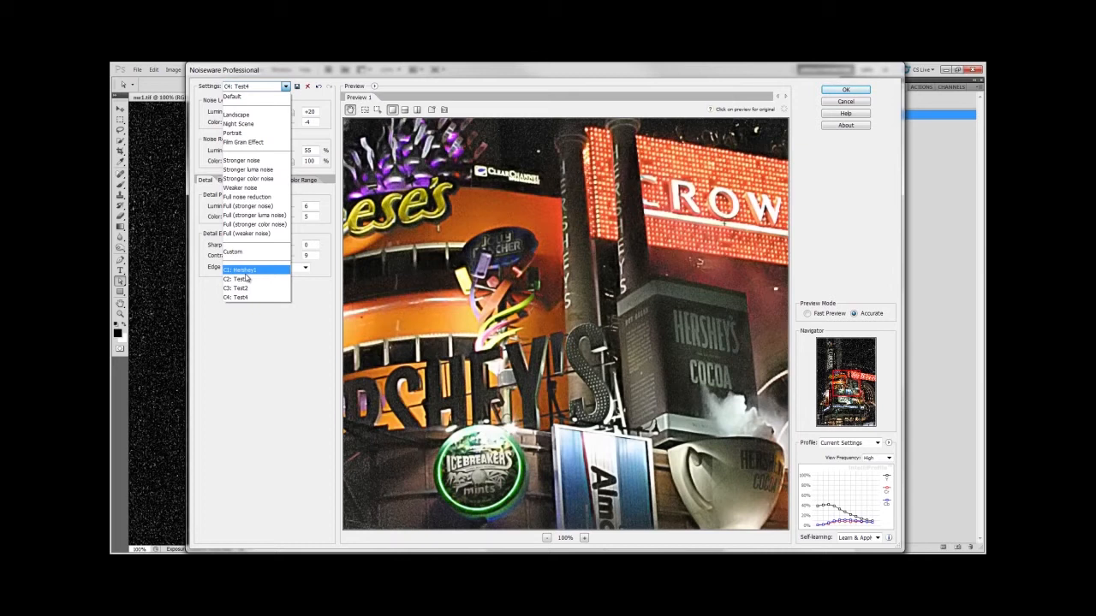
pyautogui.click(247, 278)
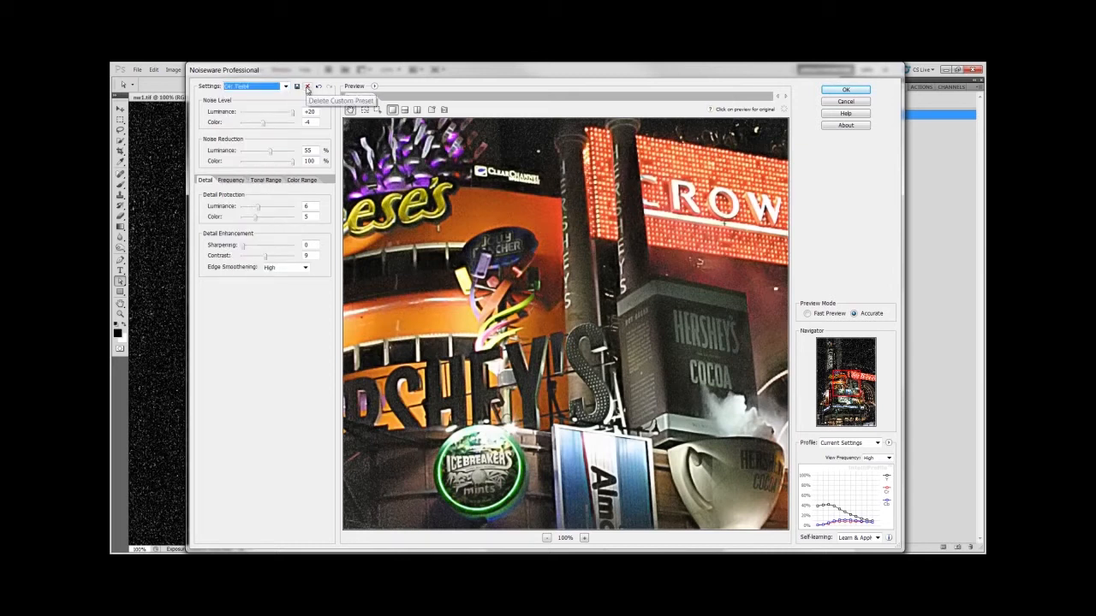
pyautogui.click(307, 88)
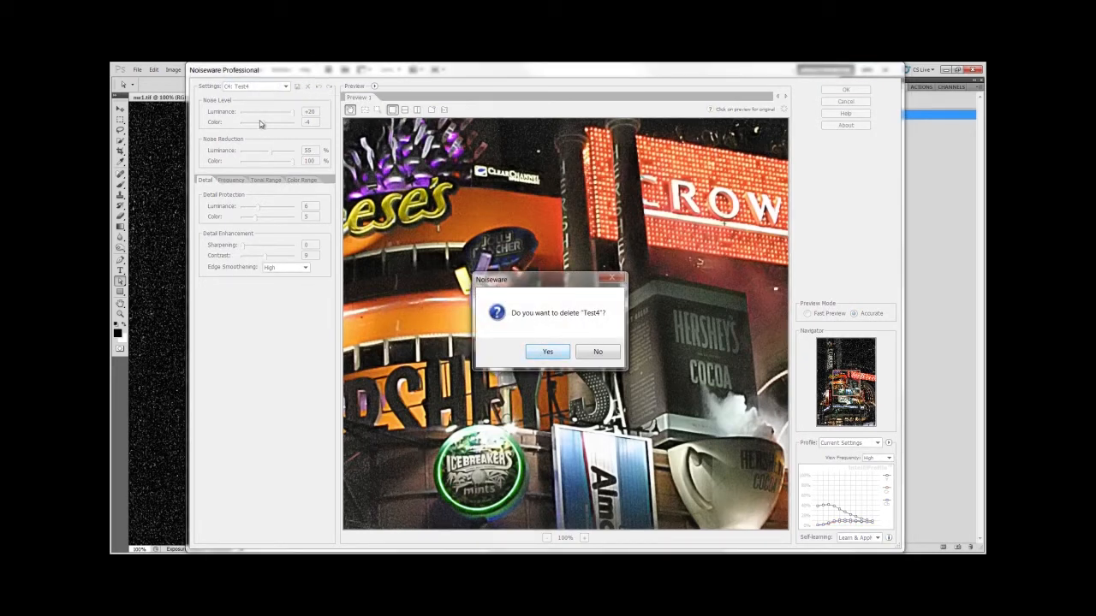
pyautogui.click(599, 351)
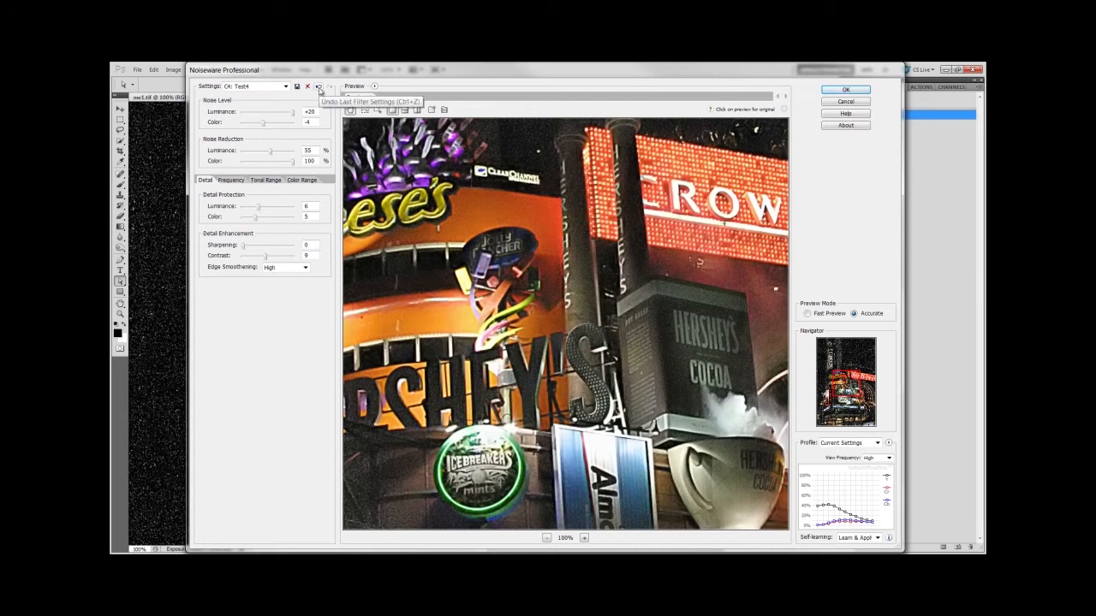
# - Try different color and luminance noise levels, and load the Default preset
pyautogui.click(287, 123)
pyautogui.click(275, 113)
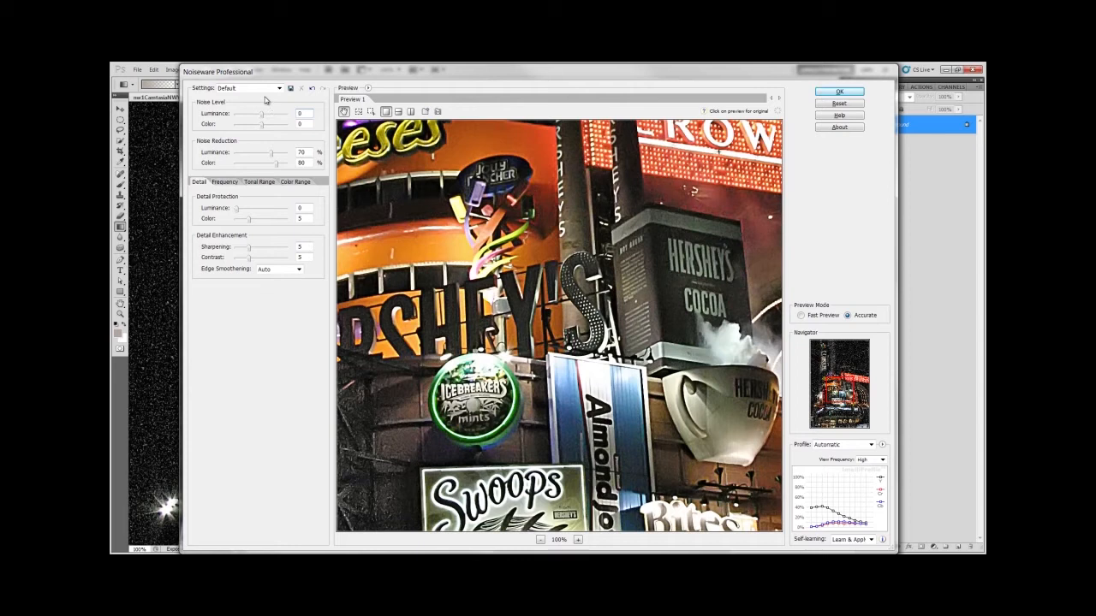
pyautogui.click(257, 89)
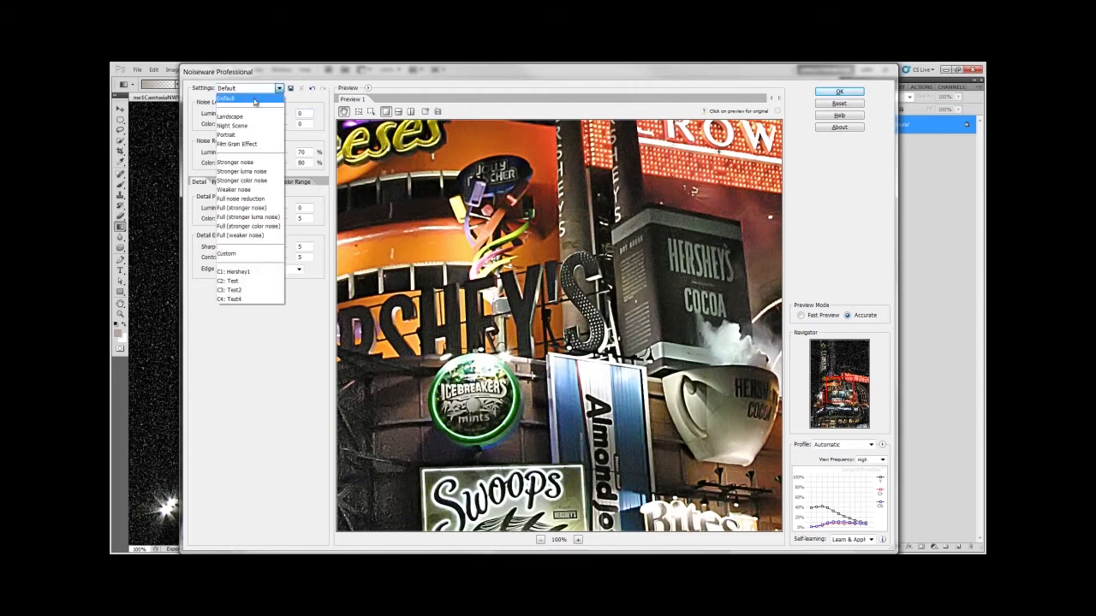
pyautogui.click(254, 102)
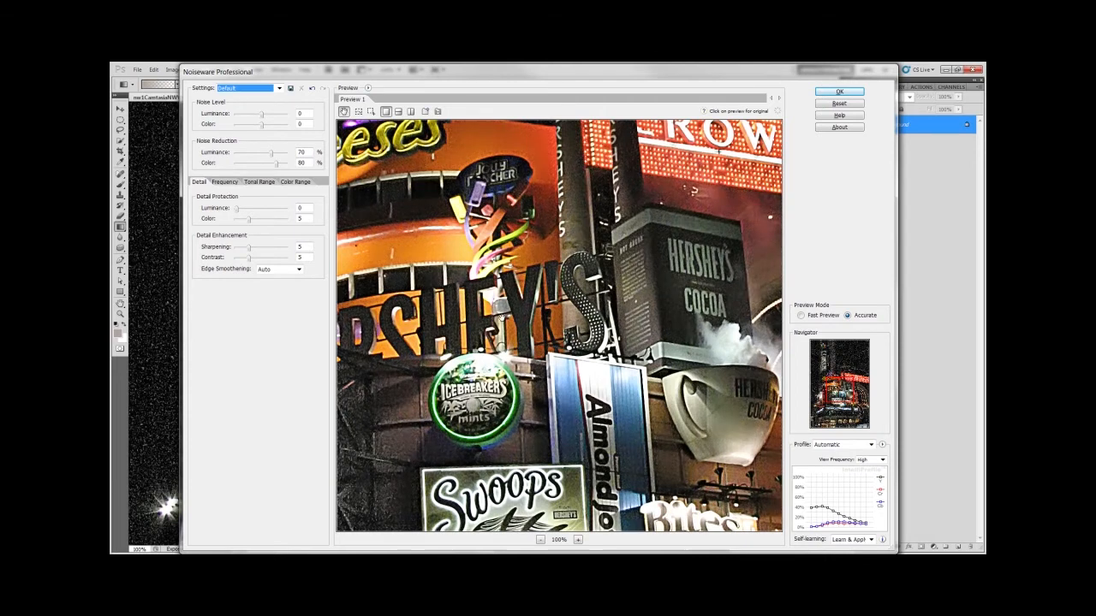
# - Compare the luminance noise level near both extremes and at 0 on the dark sky, ending at +20
pyautogui.moveTo(655, 262); pyautogui.dragTo(566, 508)
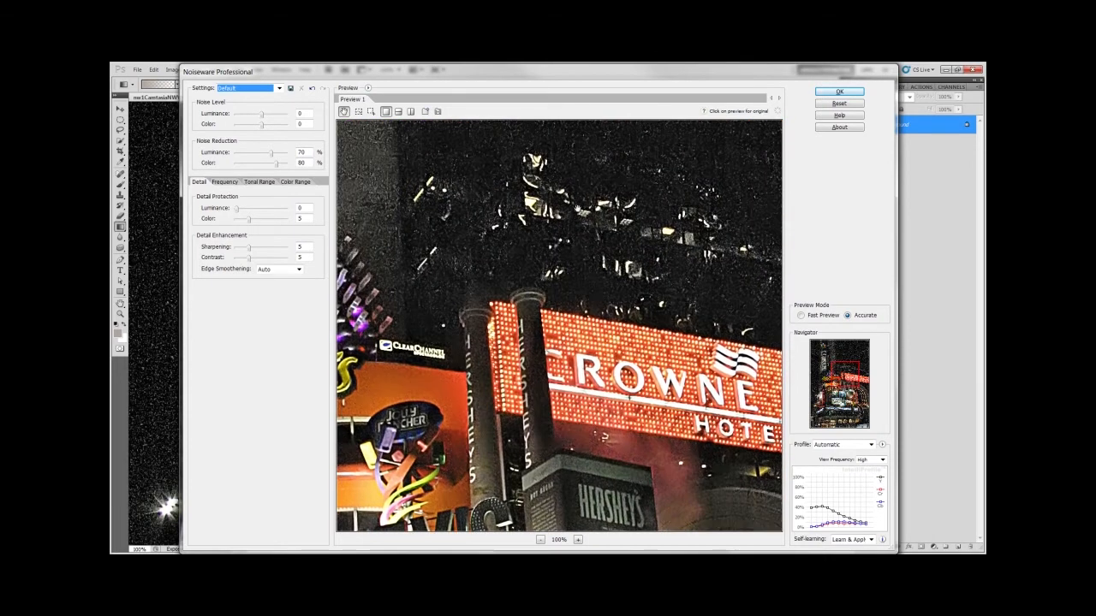
pyautogui.moveTo(578, 209); pyautogui.dragTo(554, 412)
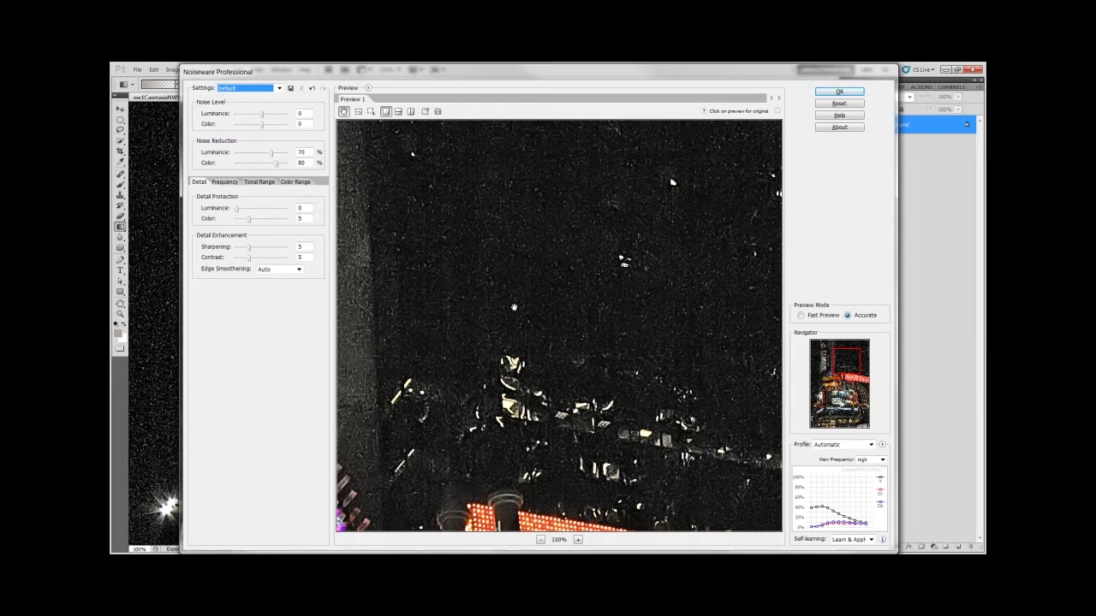
pyautogui.moveTo(465, 320); pyautogui.dragTo(491, 316)
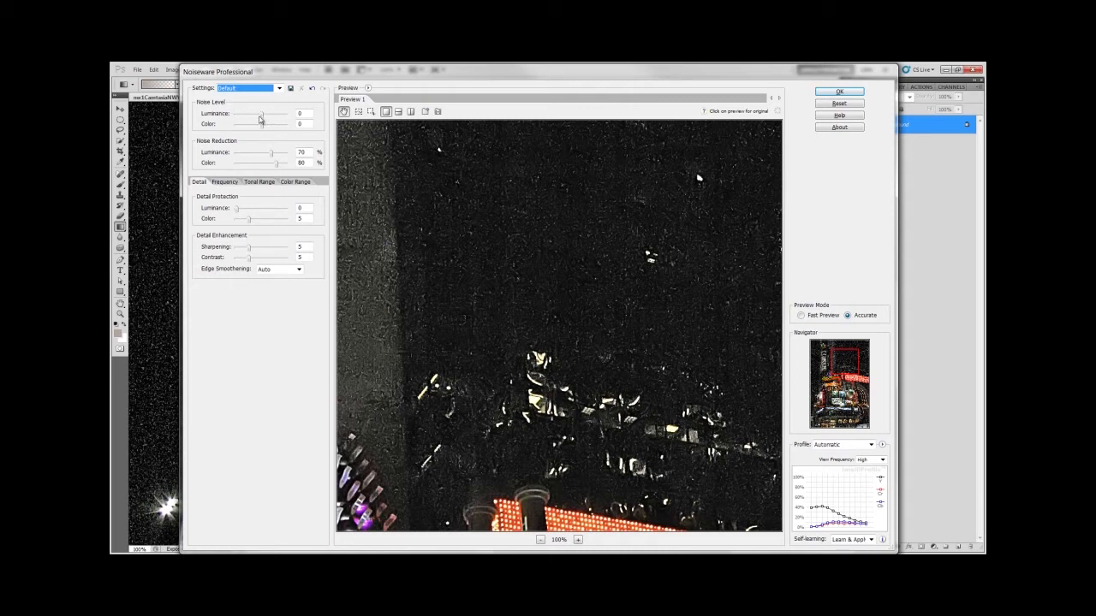
pyautogui.moveTo(262, 116); pyautogui.dragTo(303, 114)
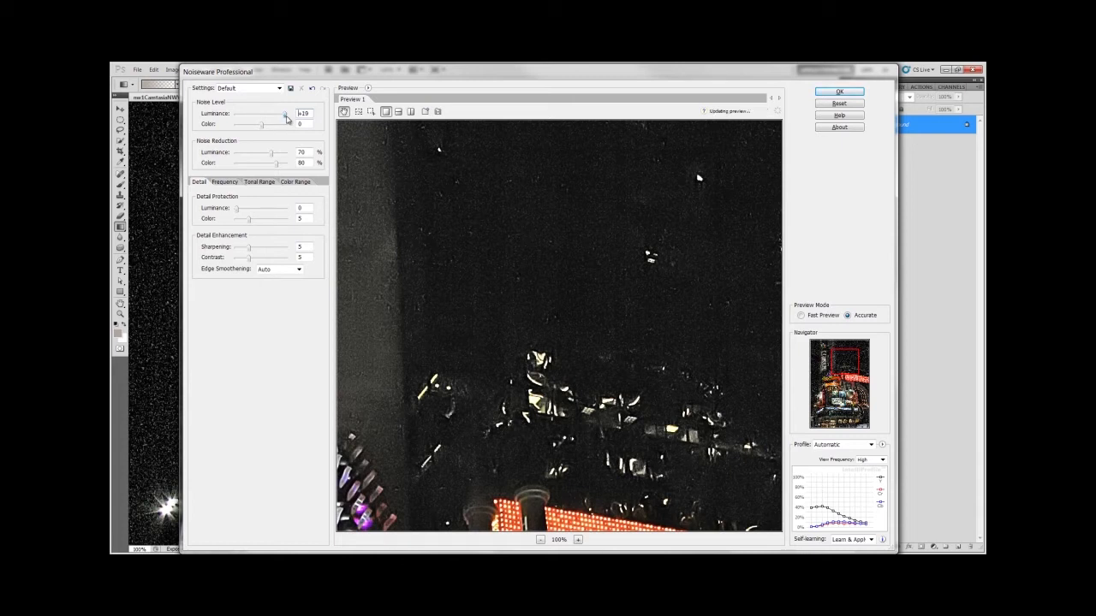
pyautogui.moveTo(287, 119); pyautogui.dragTo(214, 124)
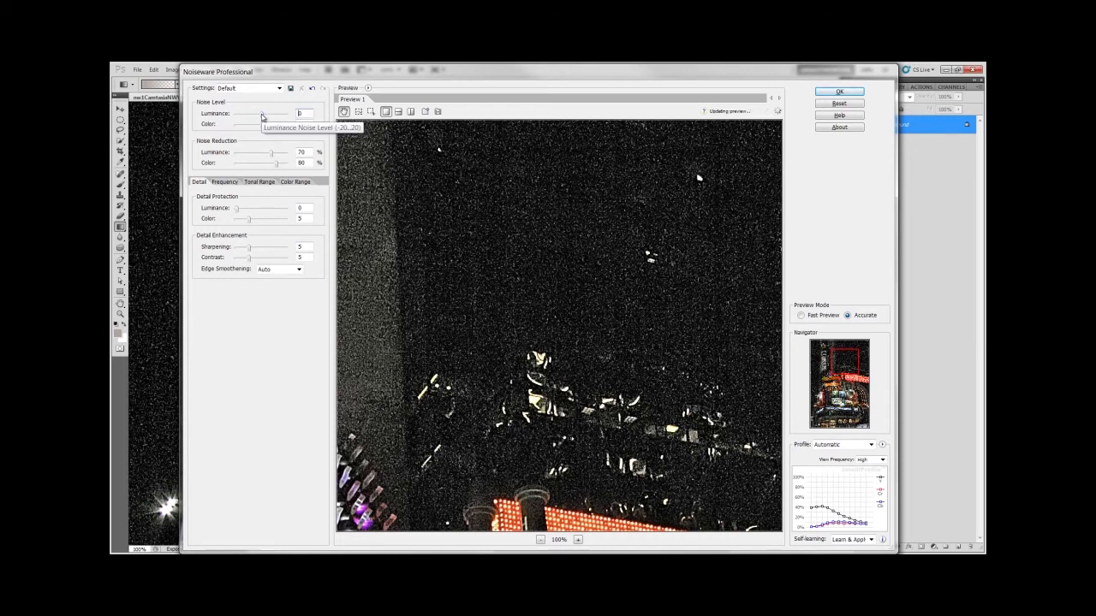
pyautogui.click(262, 114)
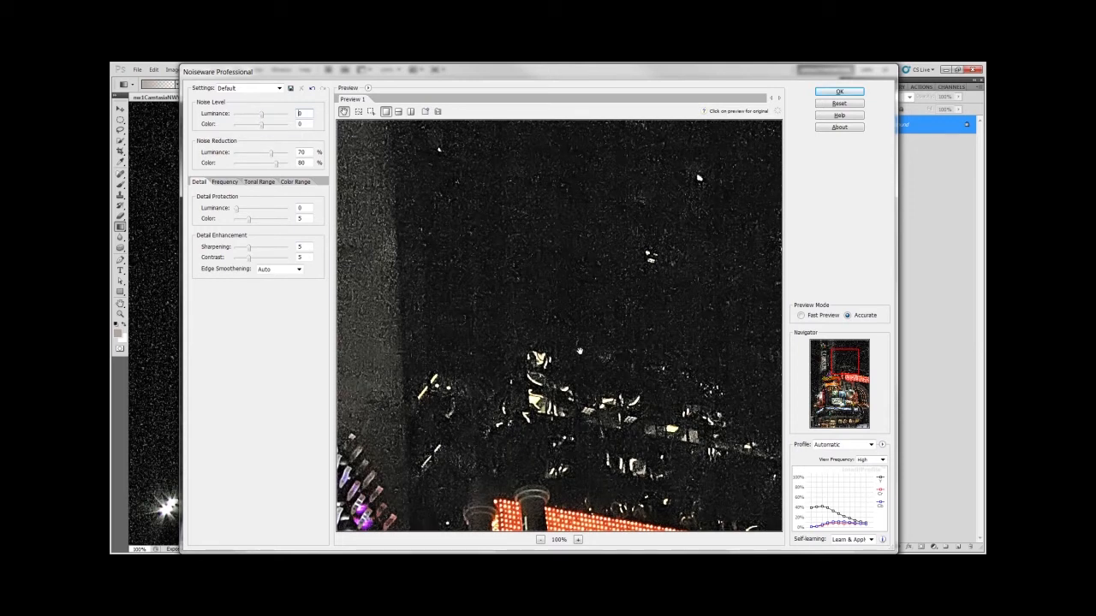
pyautogui.click(288, 116)
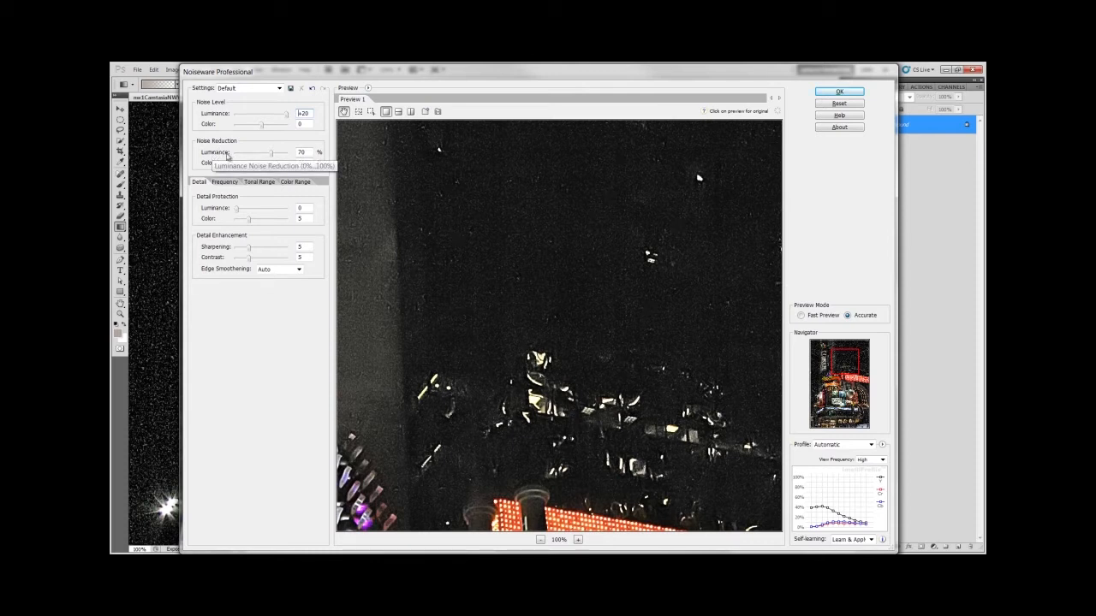
# - Raise the luminance noise reduction to 86% and 100%, and reset the settings with the Default preset
pyautogui.click(273, 155)
pyautogui.moveTo(272, 158); pyautogui.dragTo(280, 157)
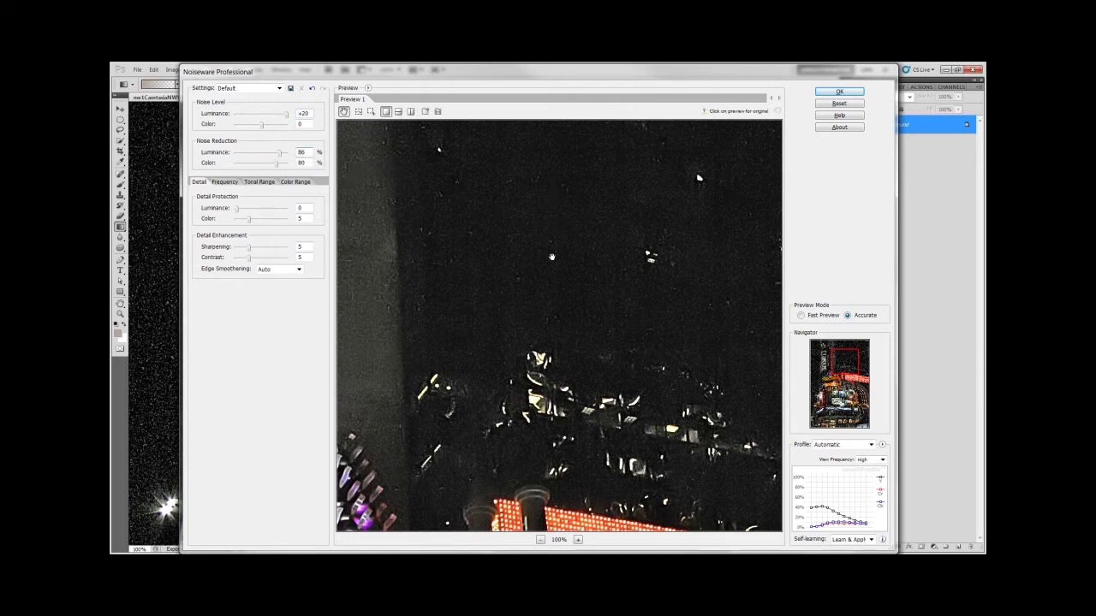
pyautogui.moveTo(283, 158); pyautogui.dragTo(288, 157)
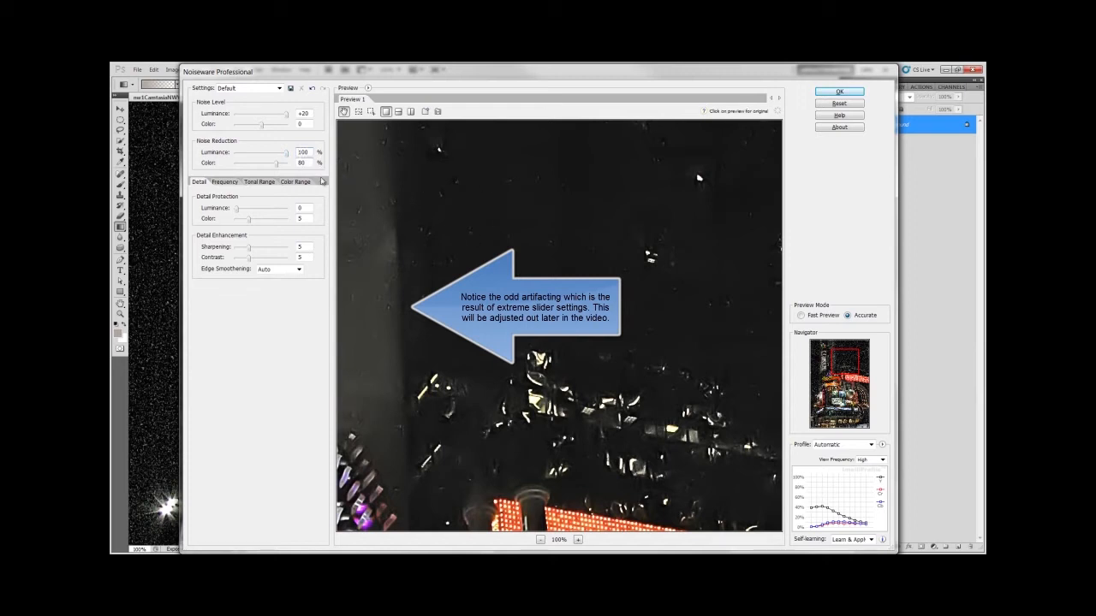
pyautogui.click(261, 90)
pyautogui.click(242, 103)
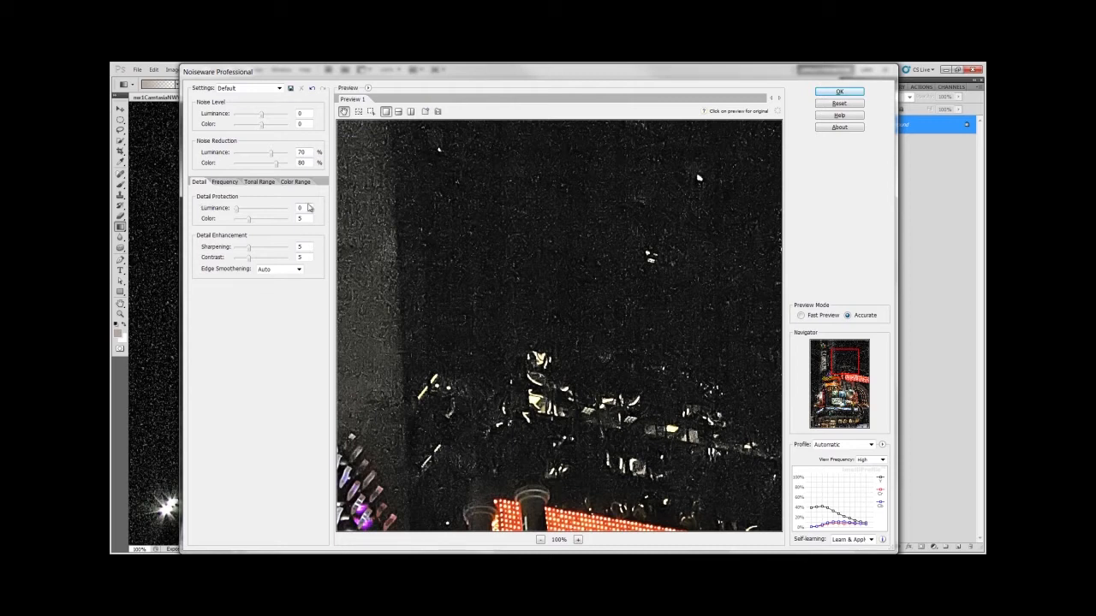
# - Compare luminance noise level -20 with 0% luminance noise reduction against level +20 with 95% reduction
pyautogui.click(237, 114)
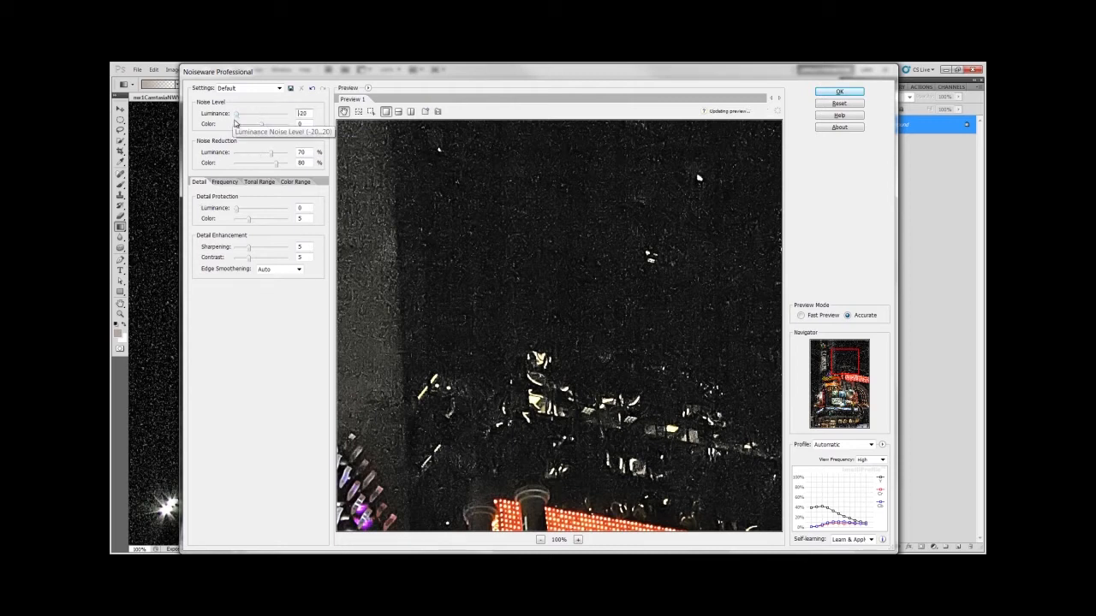
pyautogui.click(238, 153)
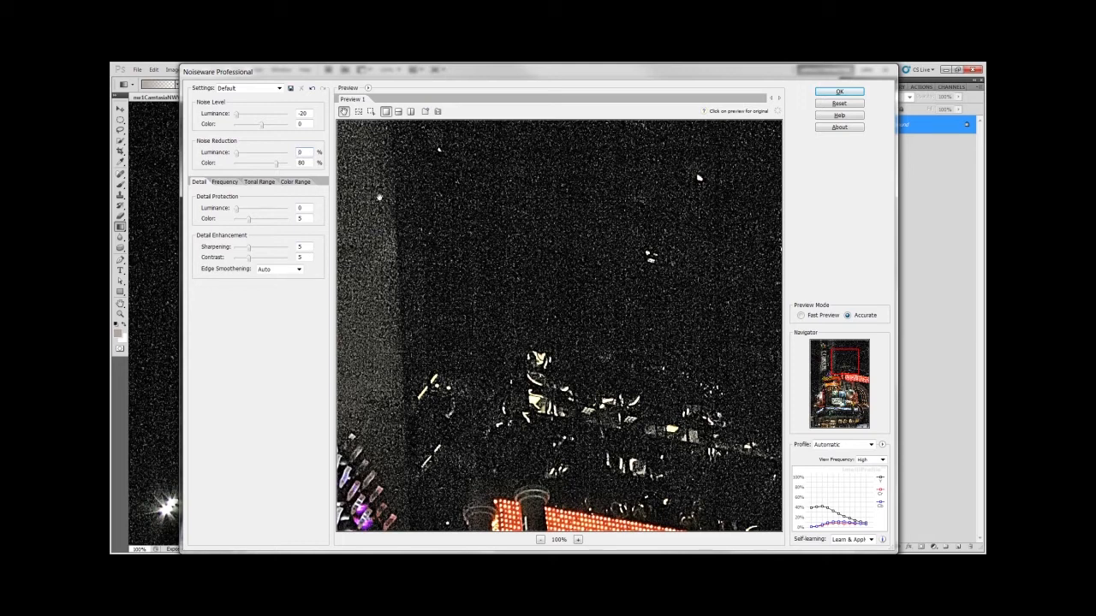
pyautogui.click(287, 114)
pyautogui.click(285, 154)
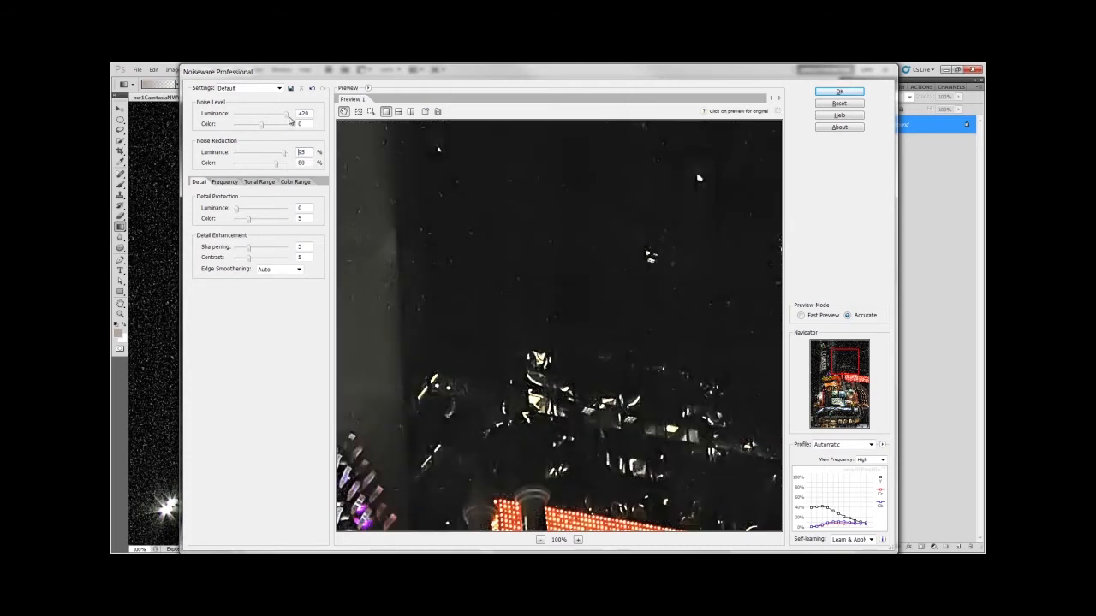
# - Lower the luminance noise level to -1, set luminance noise reduction to 99%, and raise the level to +13
pyautogui.moveTo(287, 115)
pyautogui.mouseDown()
pyautogui.moveTo(248, 121)
pyautogui.moveTo(274, 123)
pyautogui.mouseUp()
pyautogui.moveTo(277, 124); pyautogui.dragTo(288, 162)
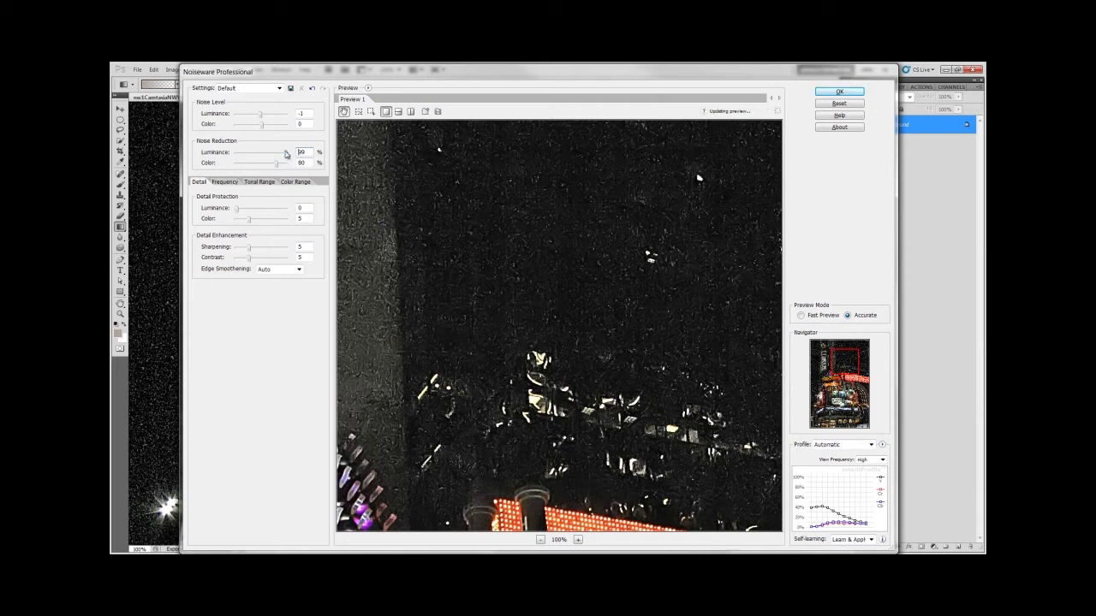
pyautogui.moveTo(262, 119); pyautogui.dragTo(279, 120)
# - Load the custom preset Hershey1 and check the image in the preview at 25% and 50% zoom
pyautogui.click(279, 88)
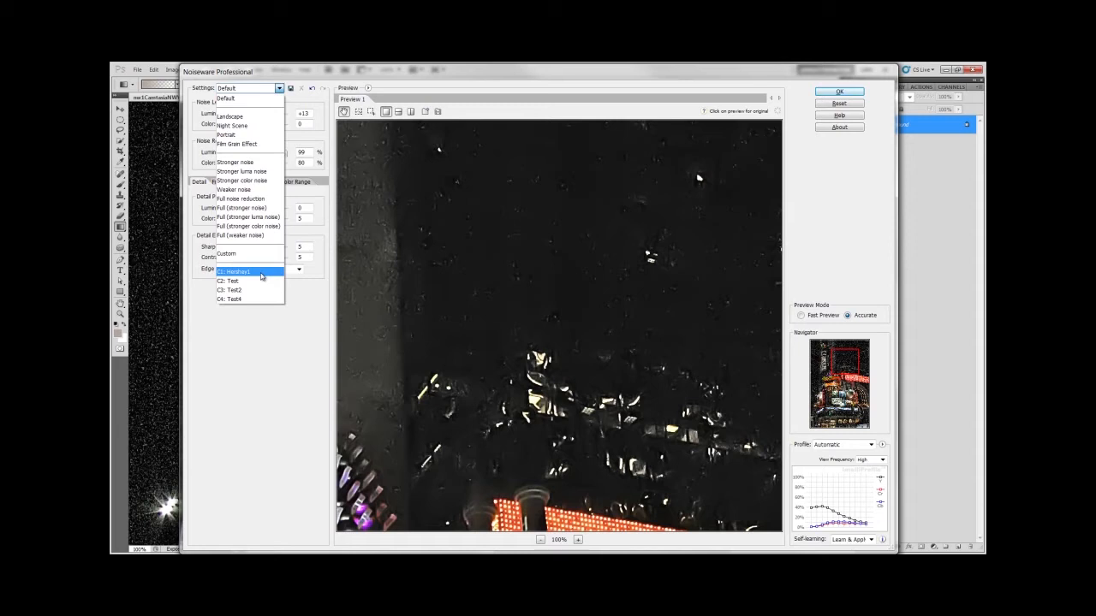
pyautogui.click(262, 276)
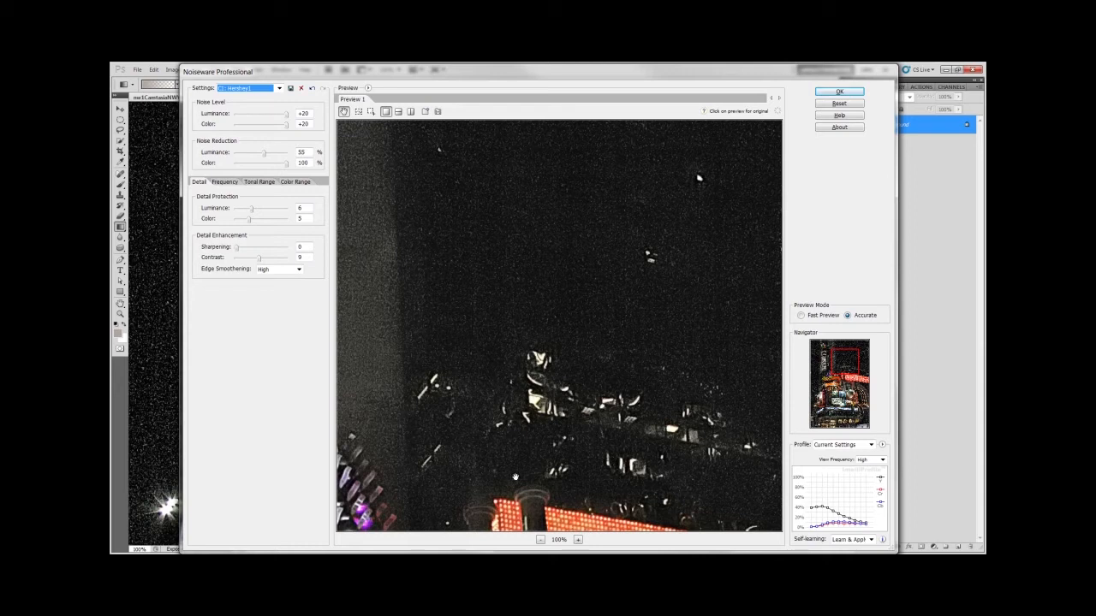
pyautogui.click(540, 539)
pyautogui.click(540, 540)
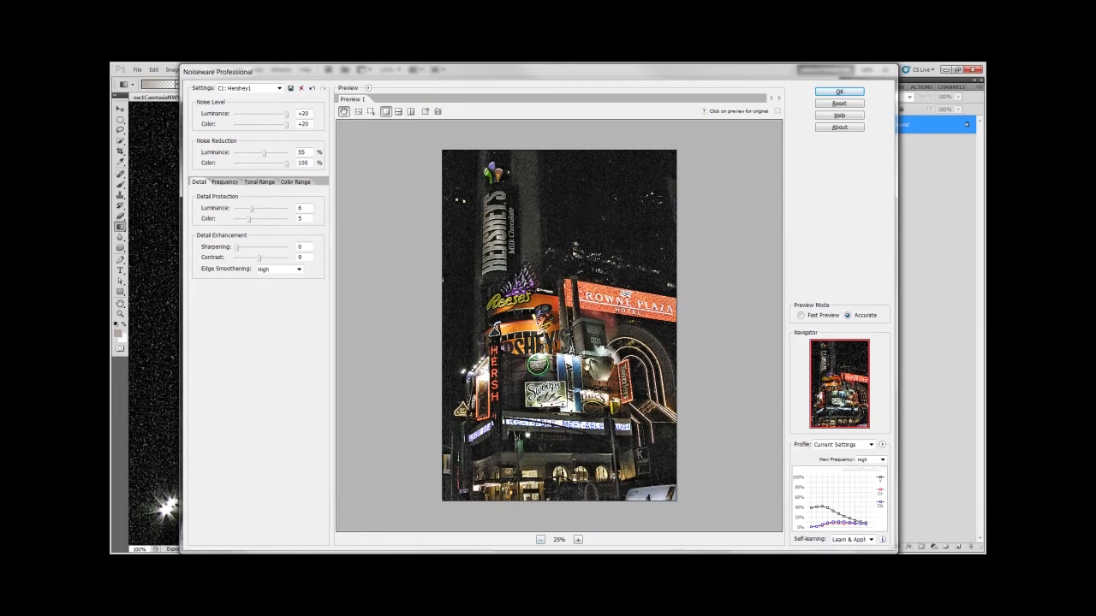
pyautogui.click(578, 539)
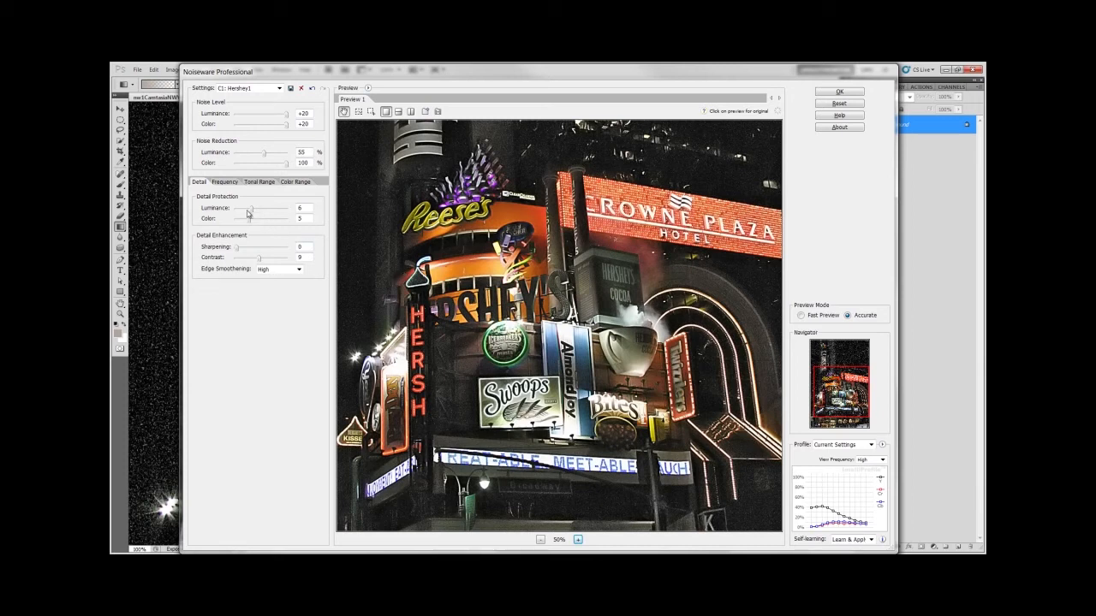
# - Raise the luminance detail protection to 20, reduce it to 4, and settle on 5
pyautogui.click(578, 539)
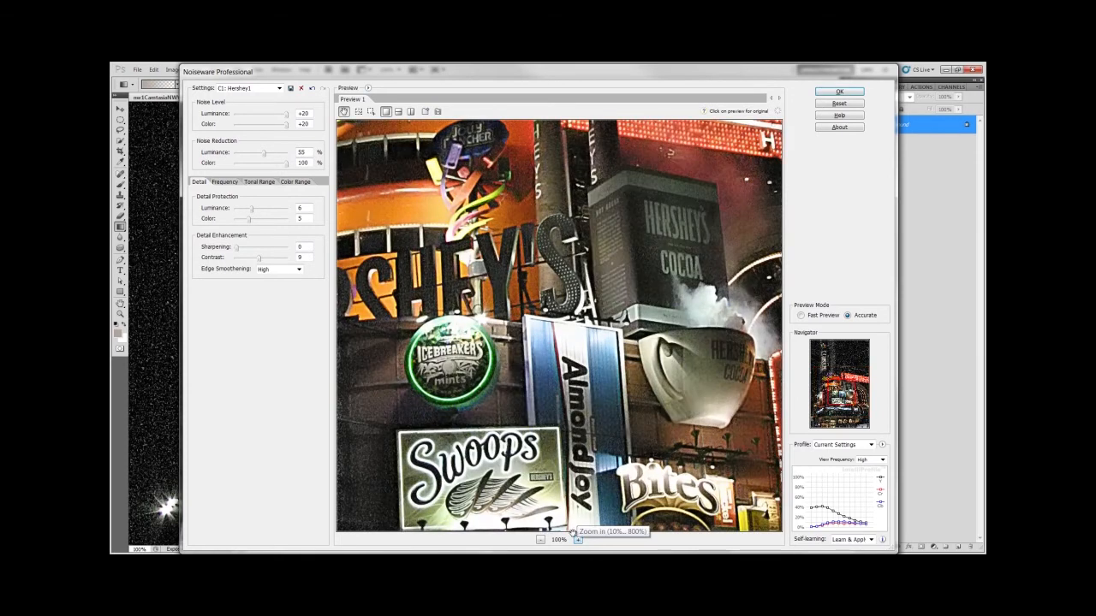
pyautogui.moveTo(418, 489); pyautogui.dragTo(445, 410)
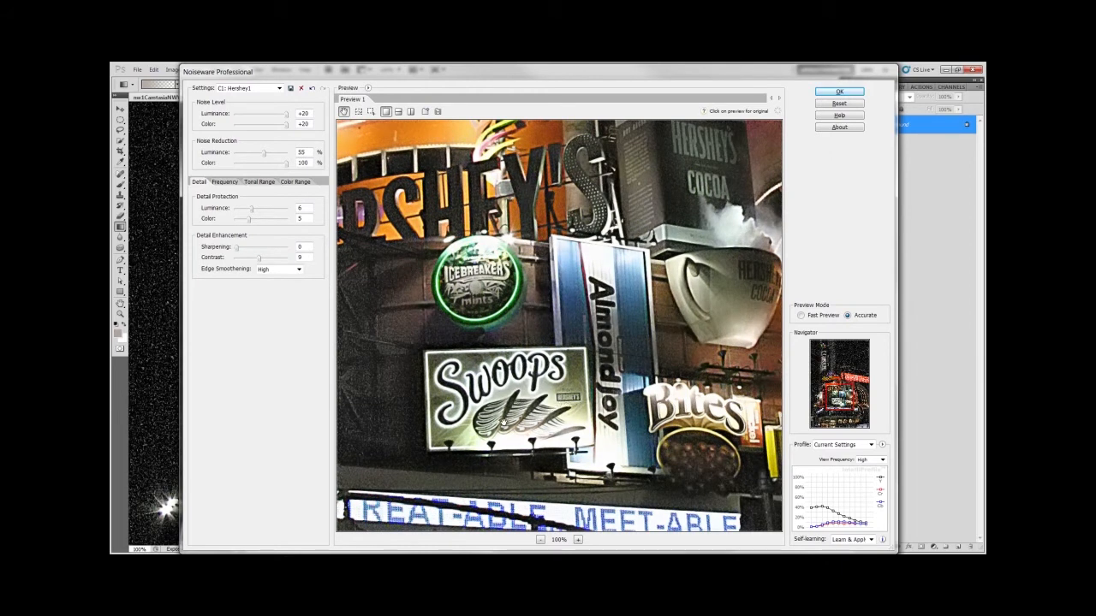
pyautogui.moveTo(252, 209); pyautogui.dragTo(286, 210)
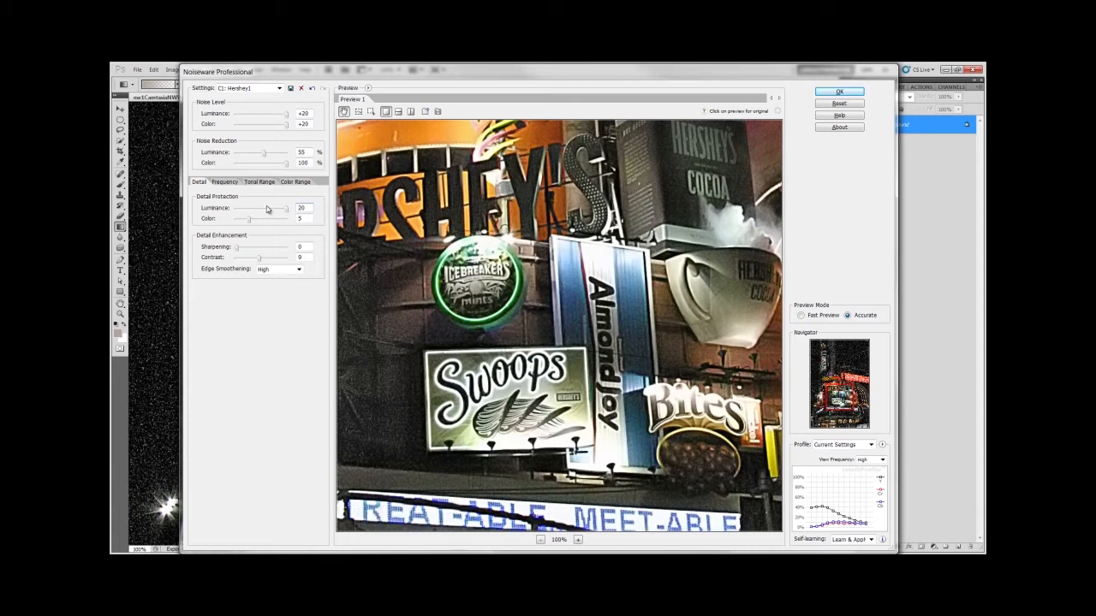
pyautogui.moveTo(239, 210)
pyautogui.mouseDown()
pyautogui.moveTo(288, 211)
pyautogui.moveTo(248, 212)
pyautogui.mouseUp()
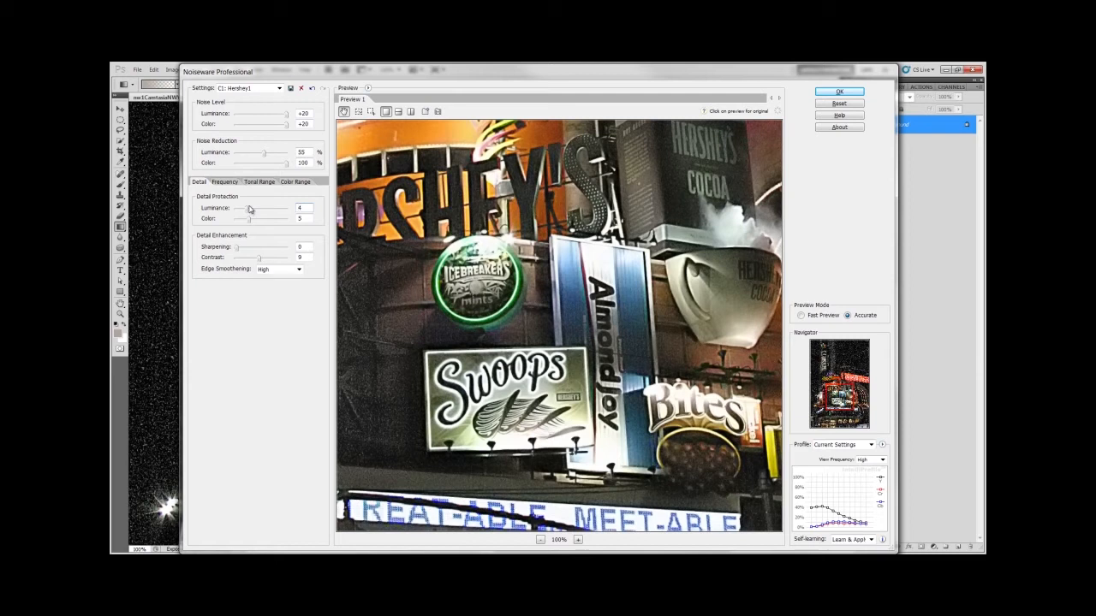
pyautogui.moveTo(248, 211); pyautogui.dragTo(250, 211)
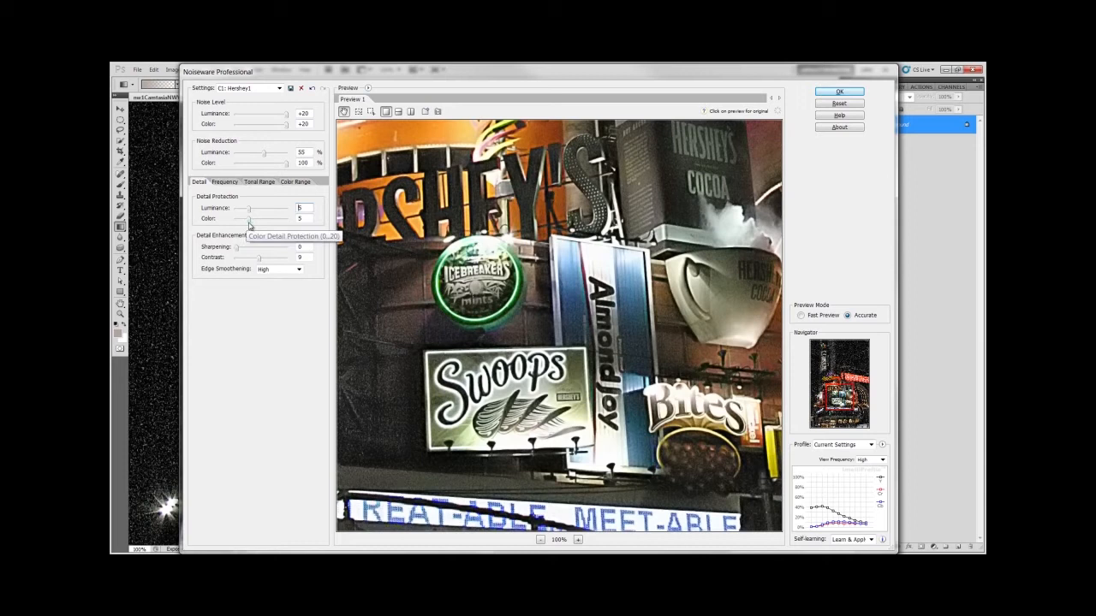
# - Raise the color detail protection to 20 and bring it back down to 5
pyautogui.moveTo(249, 221); pyautogui.dragTo(352, 238)
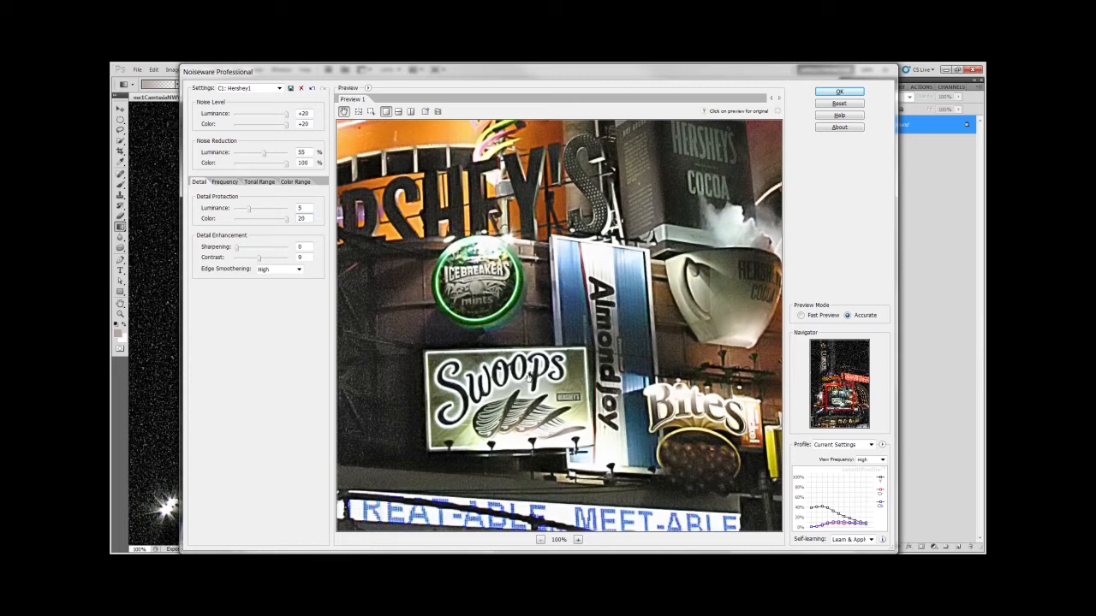
pyautogui.click(287, 221)
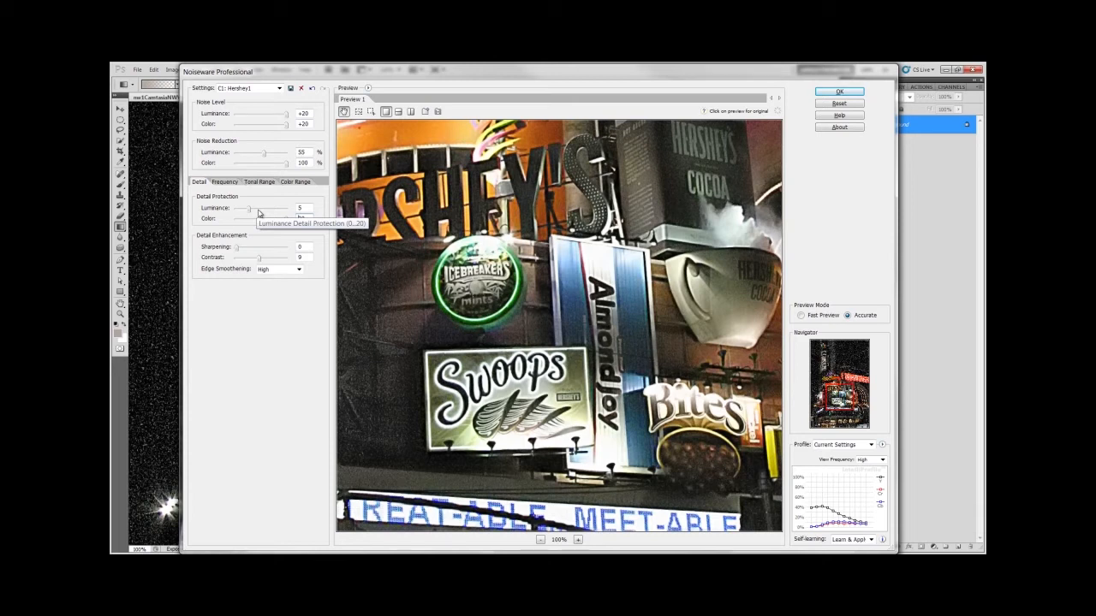
pyautogui.moveTo(289, 224); pyautogui.dragTo(249, 224)
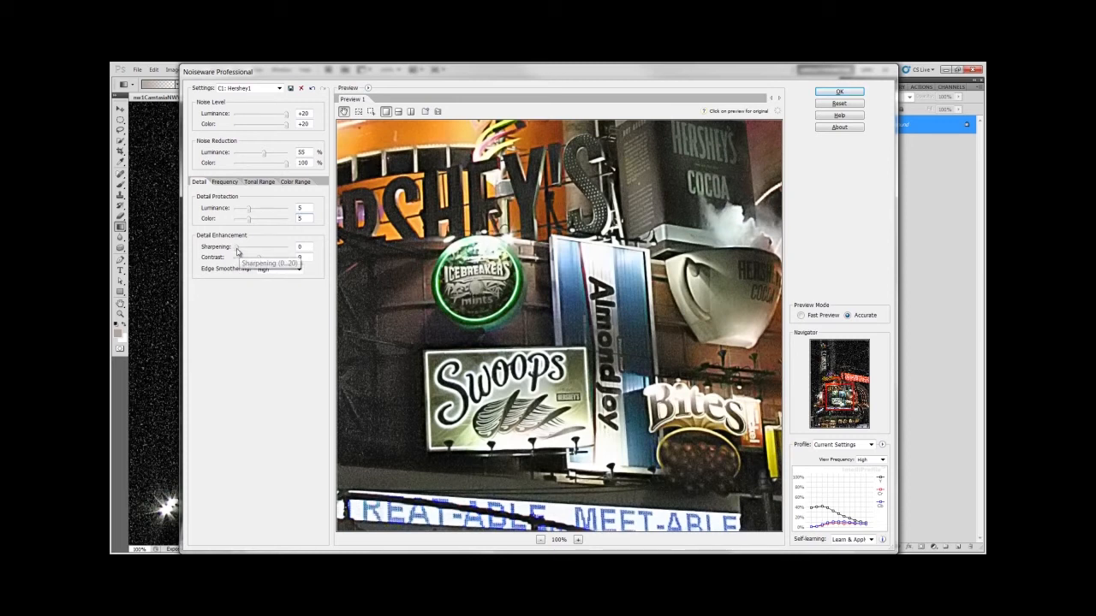
# - Compare the detail sharpening at 20 and at 0, and set it to 6
pyautogui.click(237, 250)
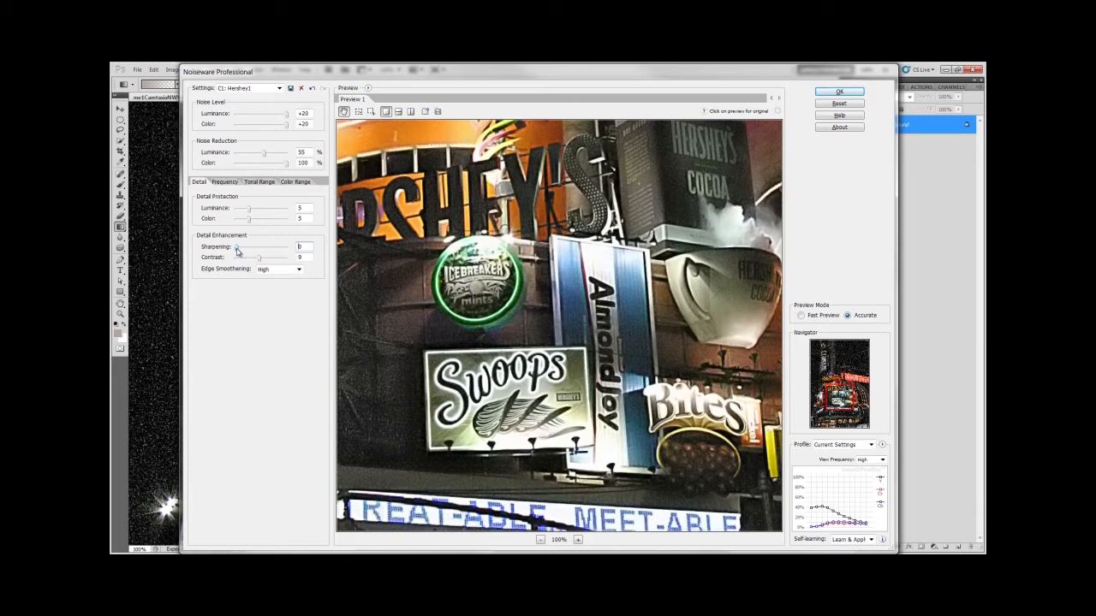
pyautogui.moveTo(238, 251); pyautogui.dragTo(242, 254)
pyautogui.moveTo(243, 254); pyautogui.dragTo(311, 257)
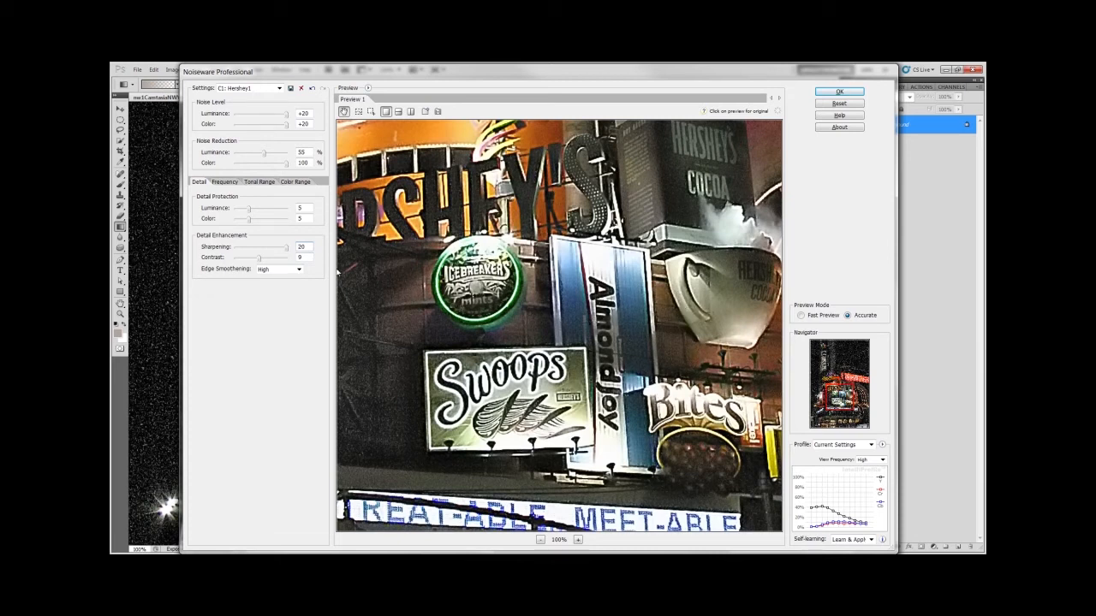
pyautogui.click(299, 246)
pyautogui.moveTo(285, 251); pyautogui.dragTo(197, 253)
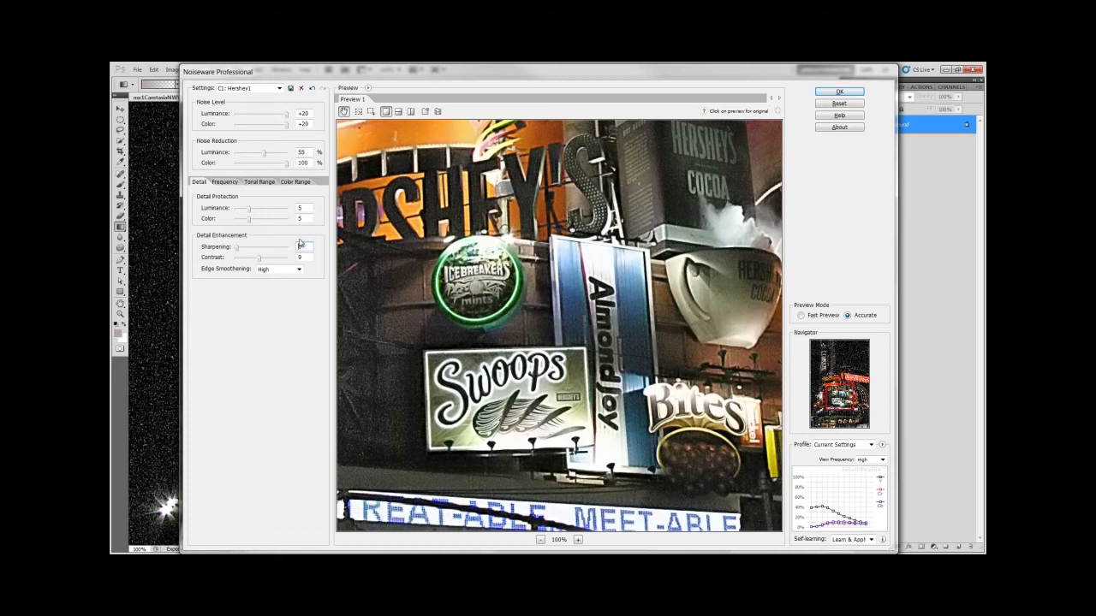
pyautogui.moveTo(237, 249); pyautogui.dragTo(290, 250)
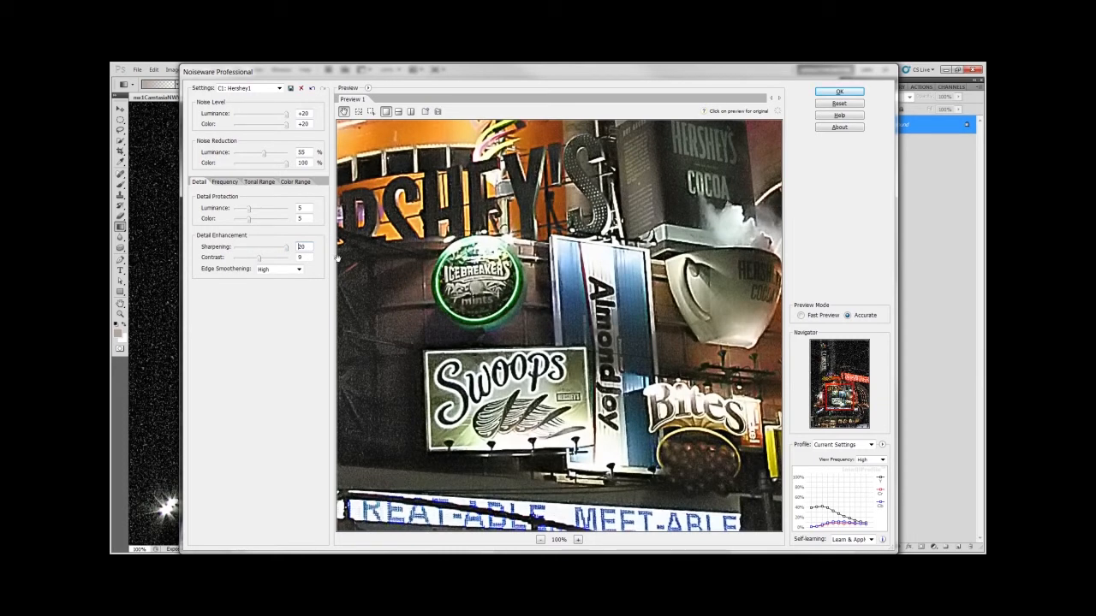
pyautogui.moveTo(287, 250); pyautogui.dragTo(252, 254)
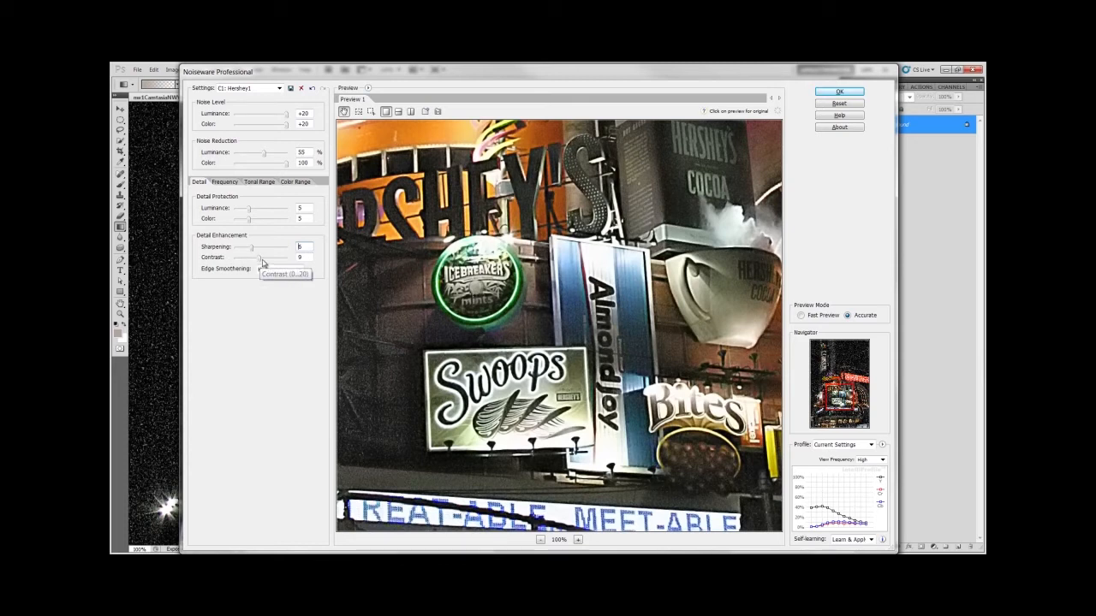
# - Compare the detail contrast at its minimum and at 20, and set it to 6
pyautogui.moveTo(257, 263); pyautogui.dragTo(208, 264)
pyautogui.moveTo(238, 258); pyautogui.dragTo(369, 259)
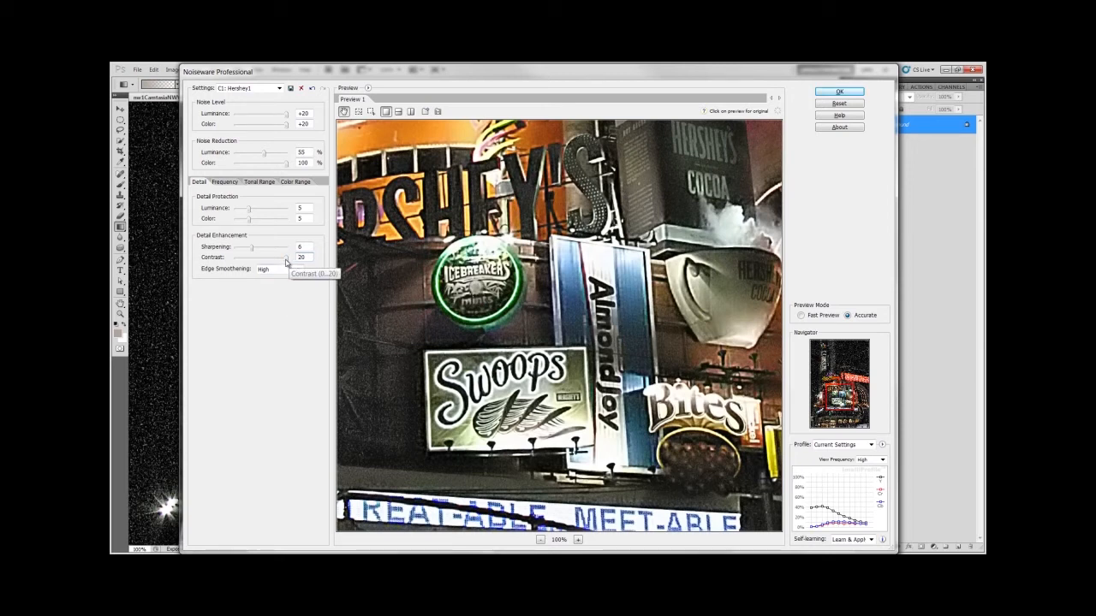
pyautogui.moveTo(276, 263); pyautogui.dragTo(251, 265)
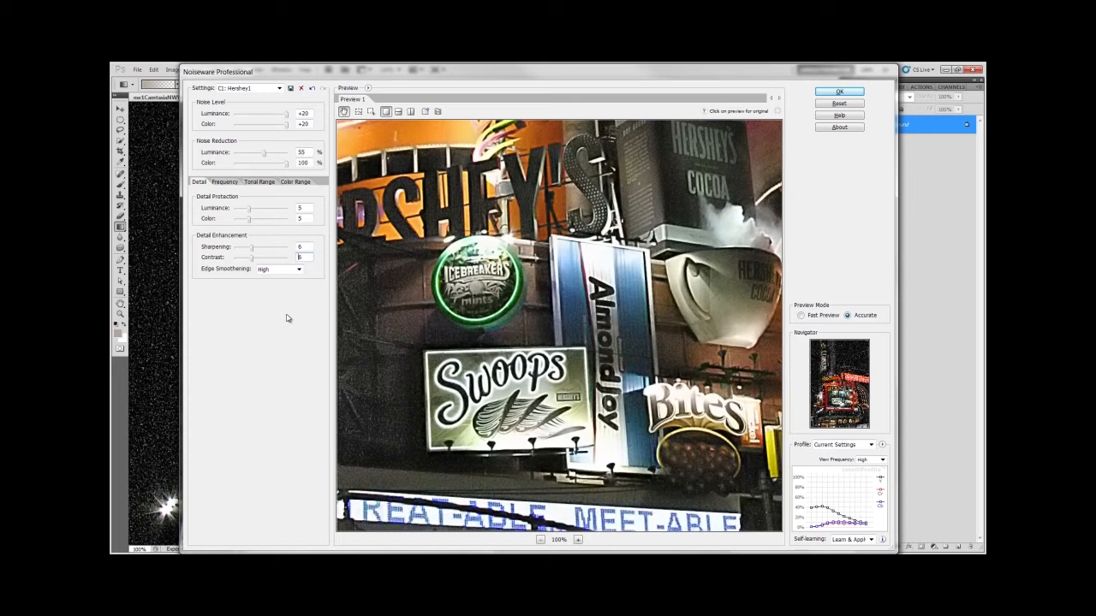
# - Compare the High, Normal and Low edge smoothing options, and set edge smoothing to Auto
pyautogui.click(286, 270)
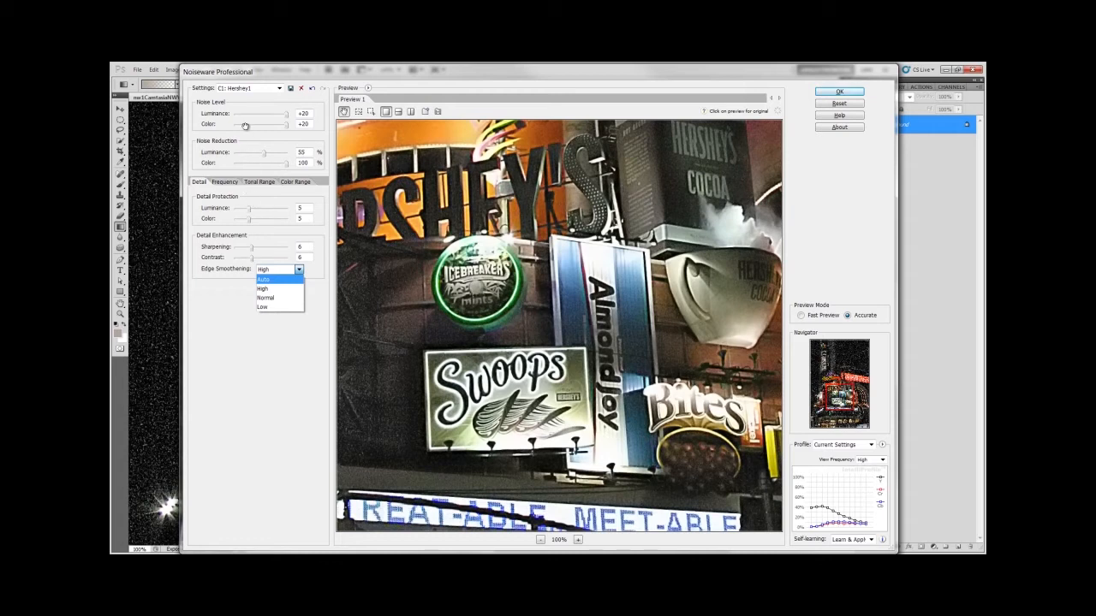
pyautogui.click(274, 290)
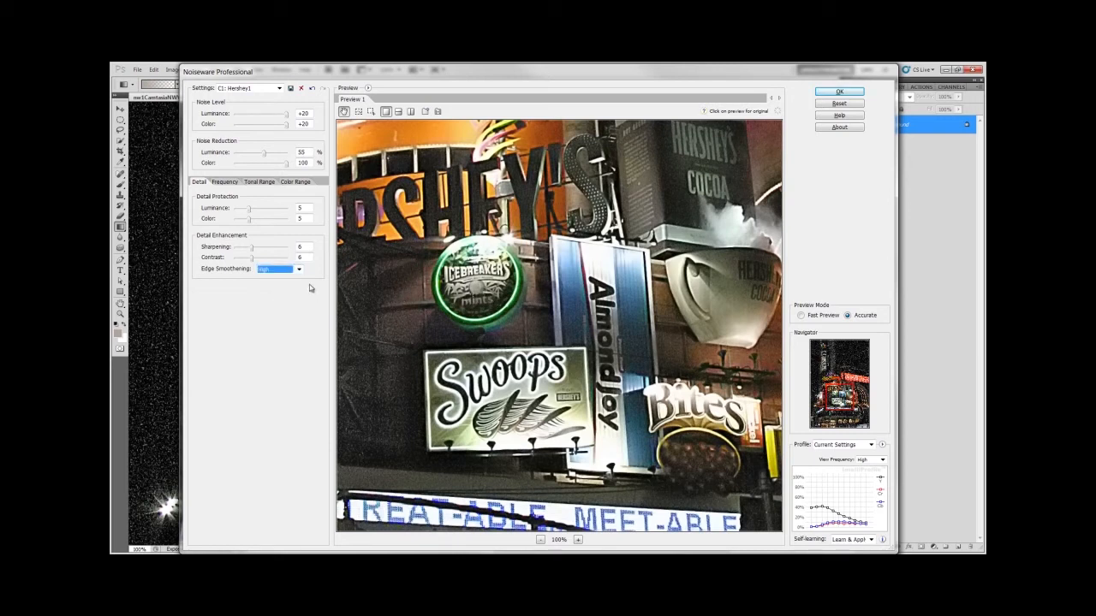
pyautogui.click(299, 270)
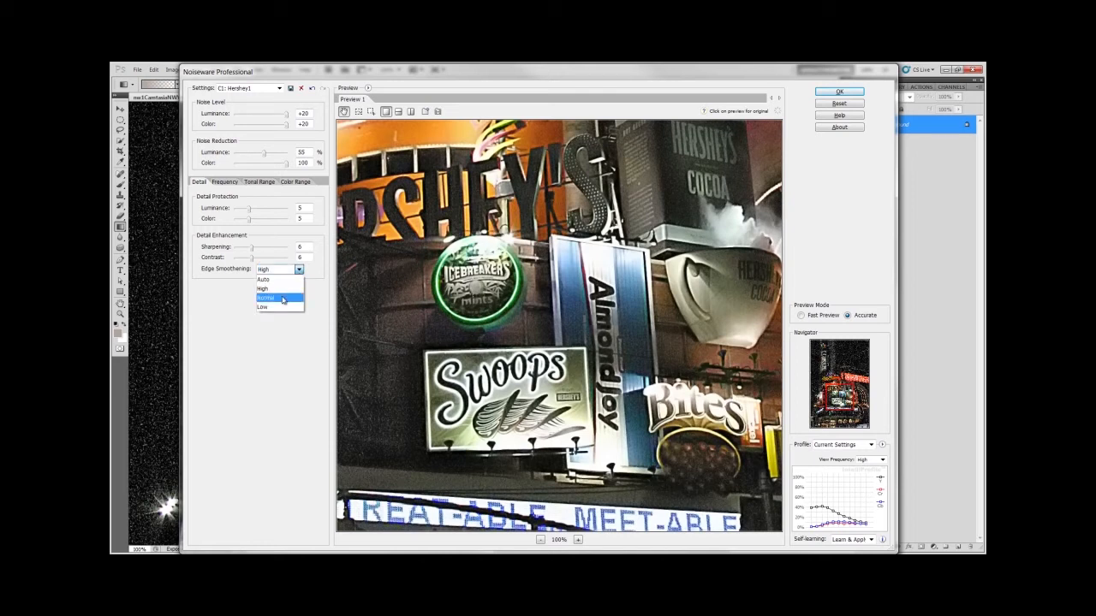
pyautogui.click(284, 299)
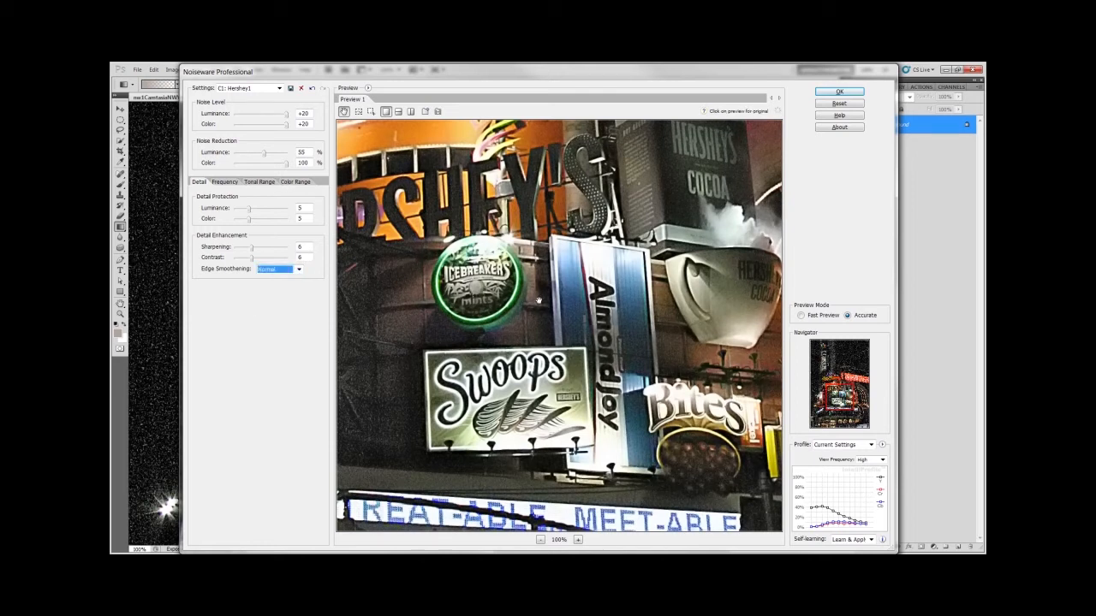
pyautogui.click(298, 270)
pyautogui.click(283, 307)
pyautogui.click(299, 270)
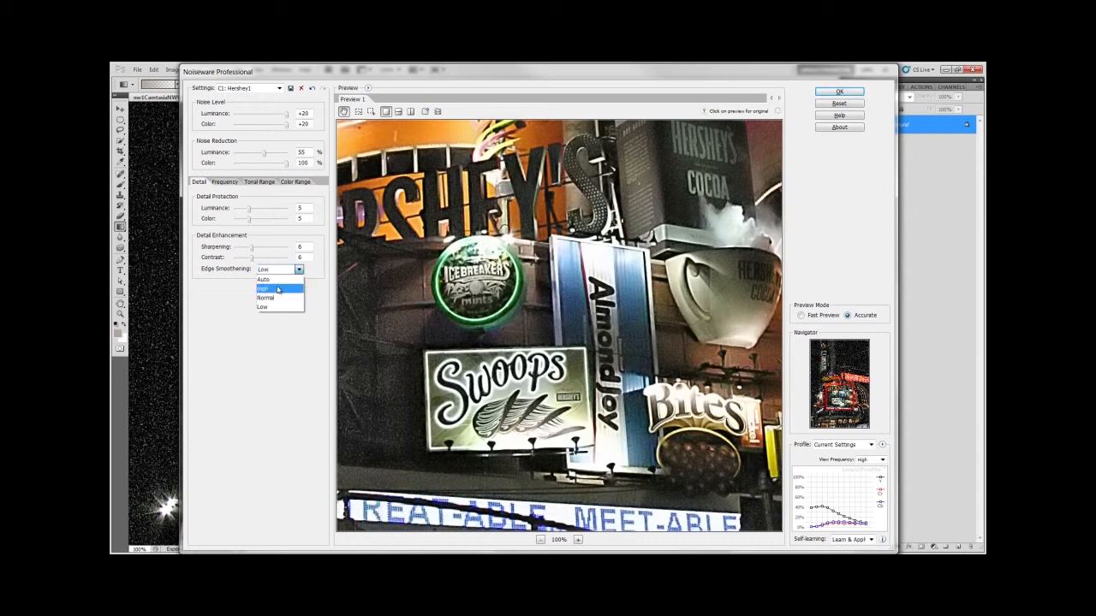
pyautogui.click(277, 289)
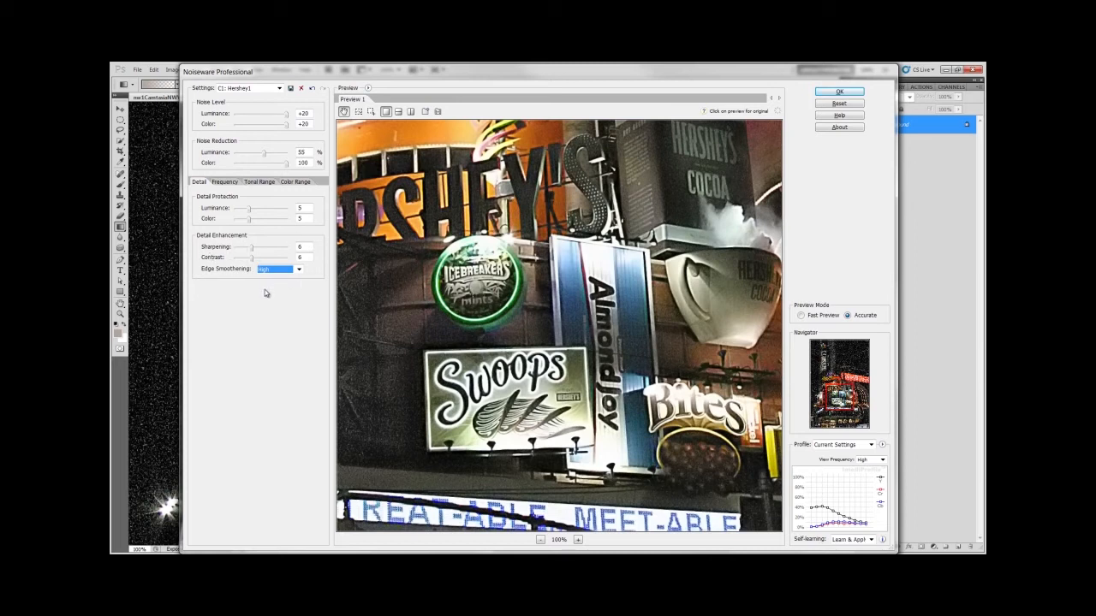
pyautogui.click(290, 273)
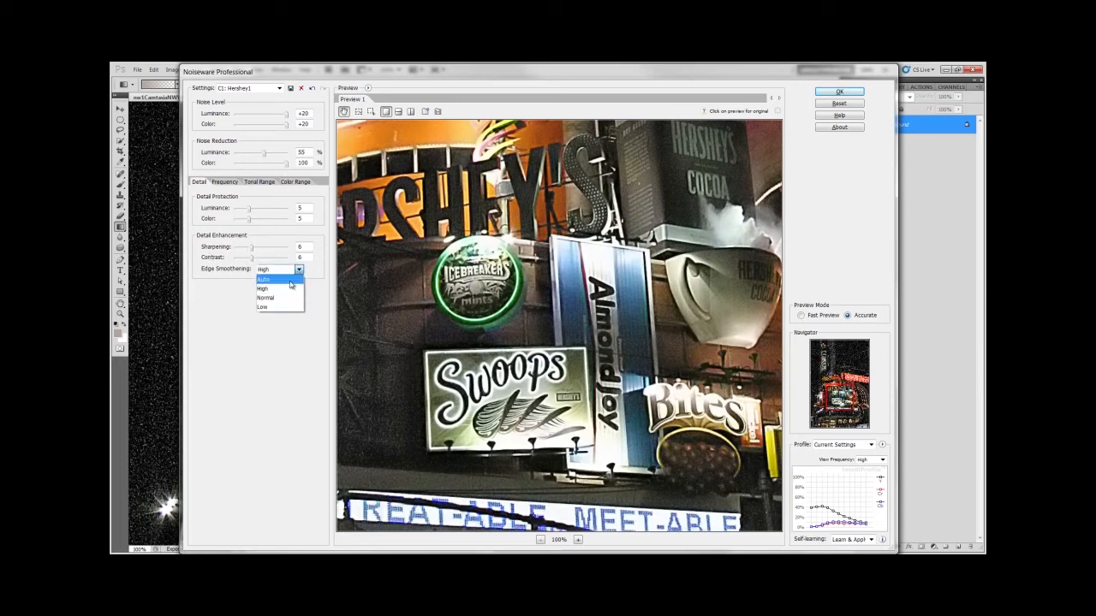
pyautogui.click(291, 285)
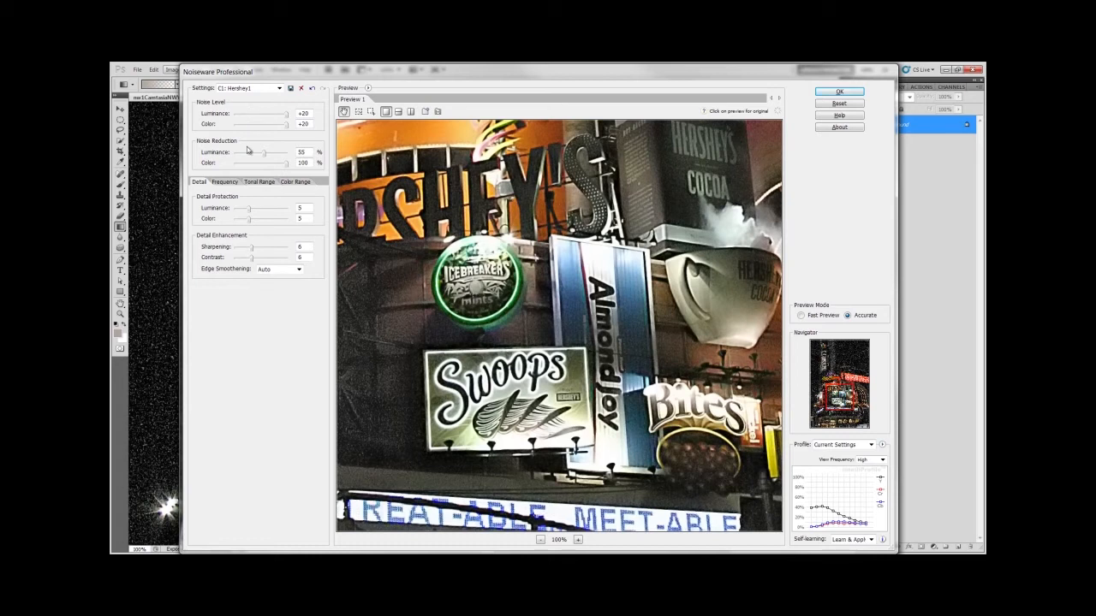
# - Show the frequency settings and reset all settings with the Default preset
pyautogui.click(223, 185)
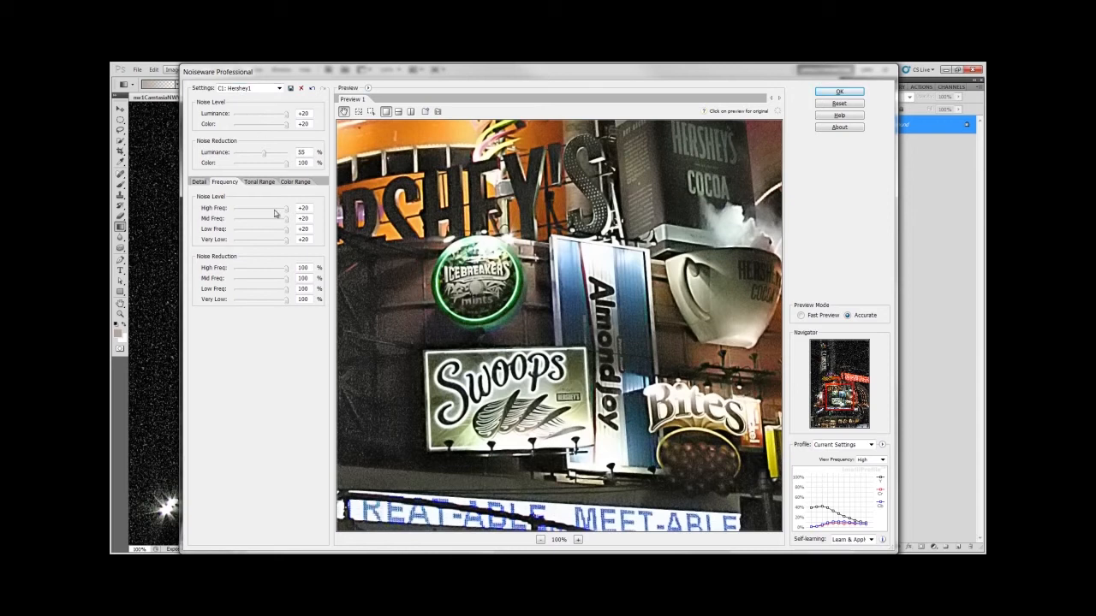
pyautogui.click(251, 89)
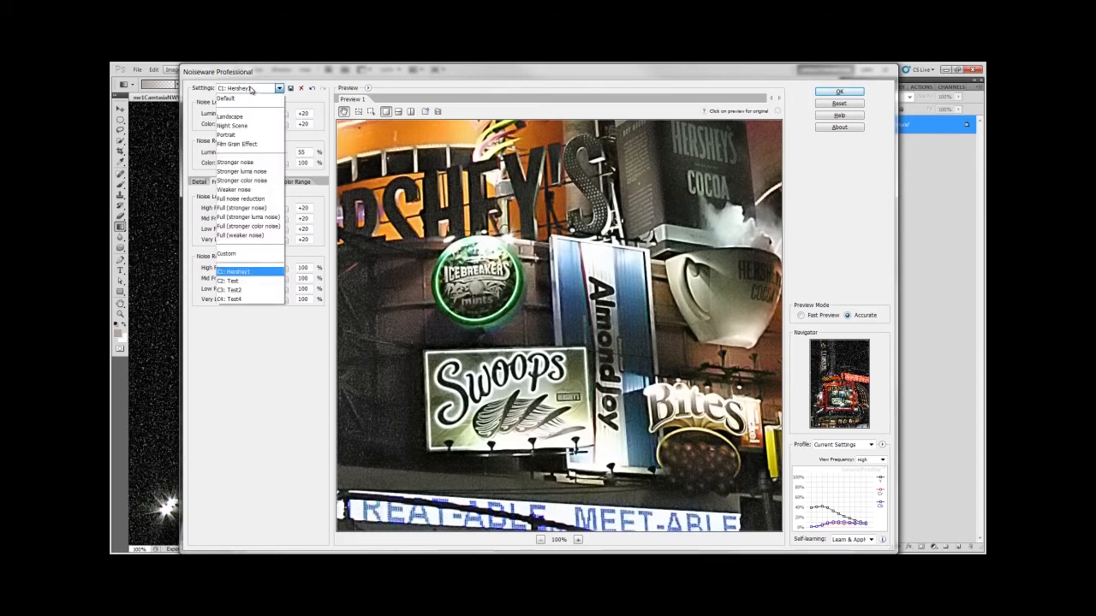
pyautogui.click(230, 98)
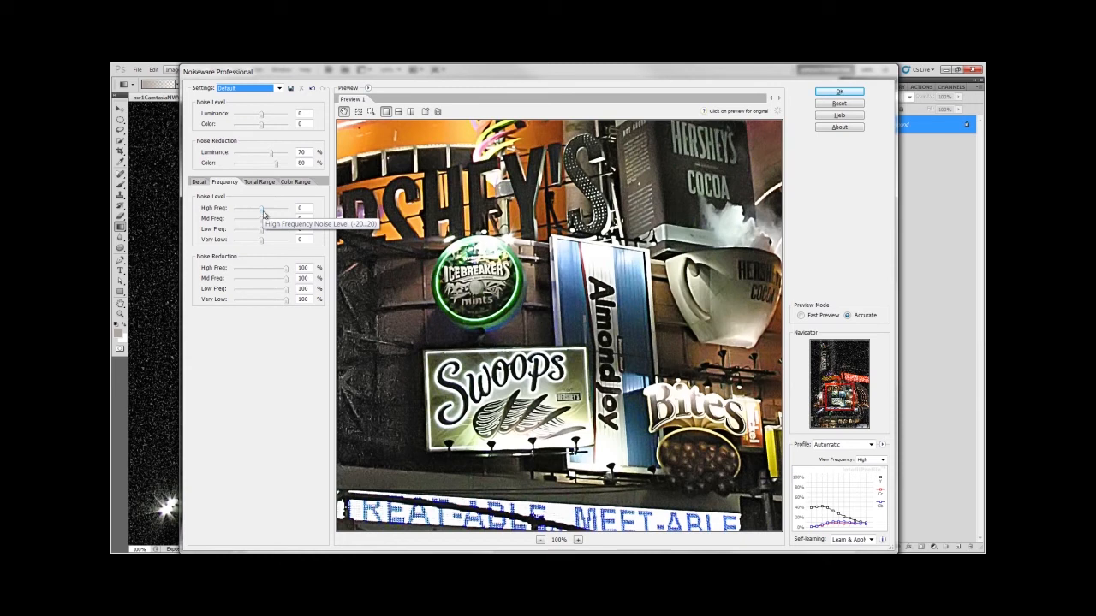
# - Raise the noise levels for the frequency bands to +20, and lower high, mid, low and very low to -20
pyautogui.moveTo(261, 213); pyautogui.dragTo(285, 218)
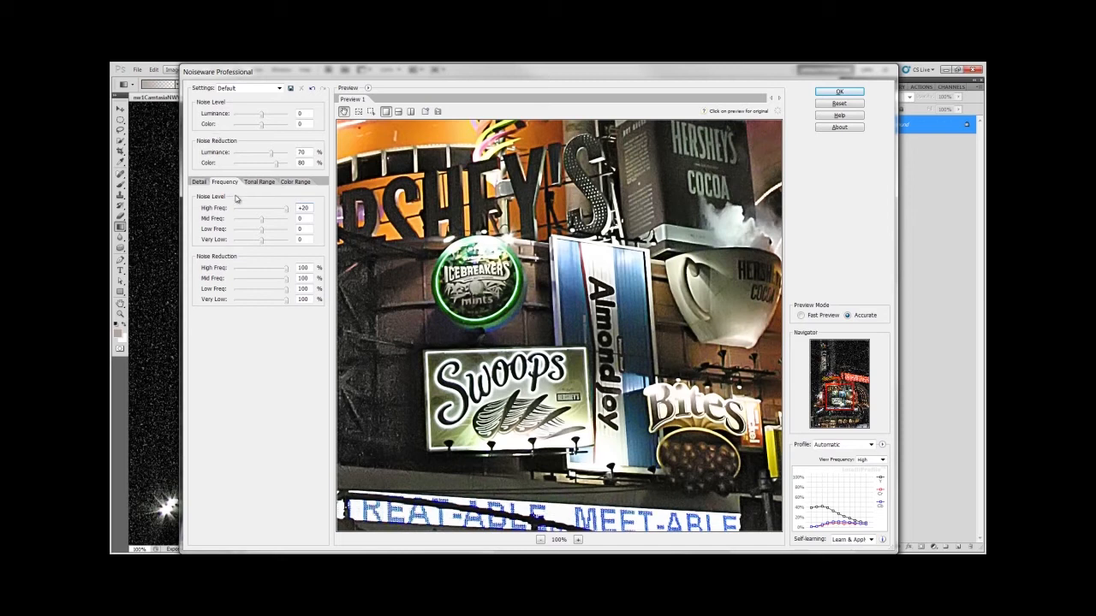
pyautogui.moveTo(263, 224); pyautogui.dragTo(304, 247)
pyautogui.moveTo(287, 210); pyautogui.dragTo(214, 239)
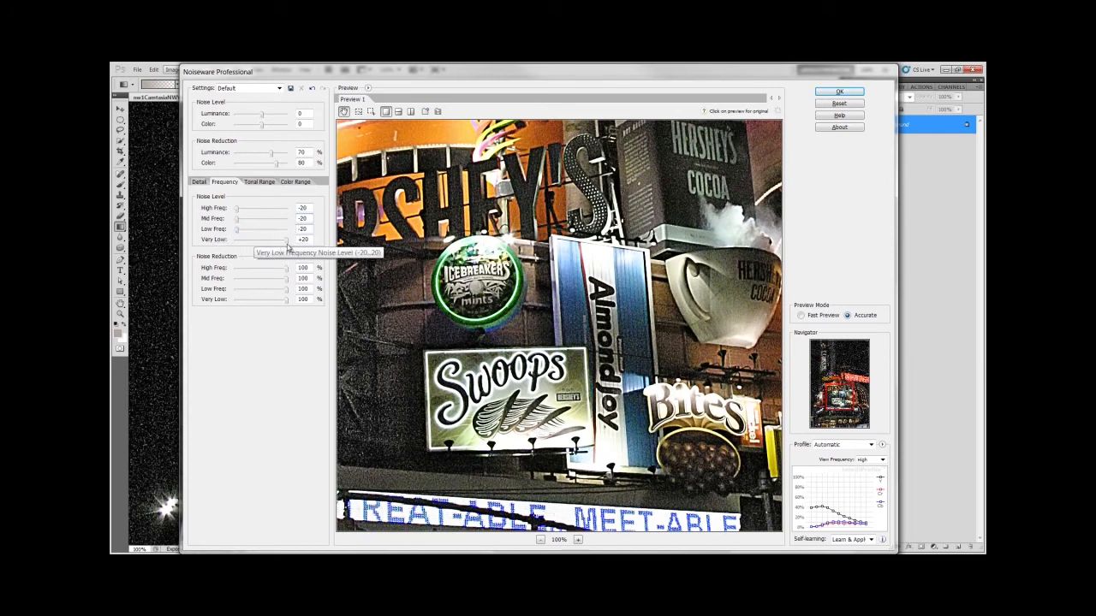
pyautogui.moveTo(286, 245); pyautogui.dragTo(219, 249)
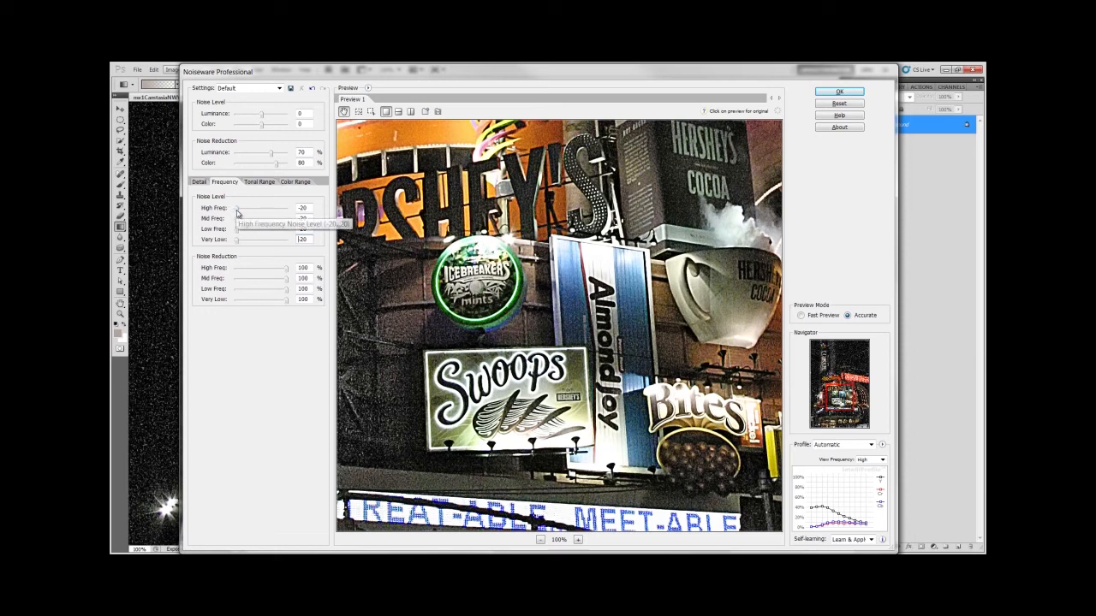
# - Compare the high frequency noise level at +20 and -20, and leave it at +20
pyautogui.moveTo(234, 213); pyautogui.dragTo(341, 208)
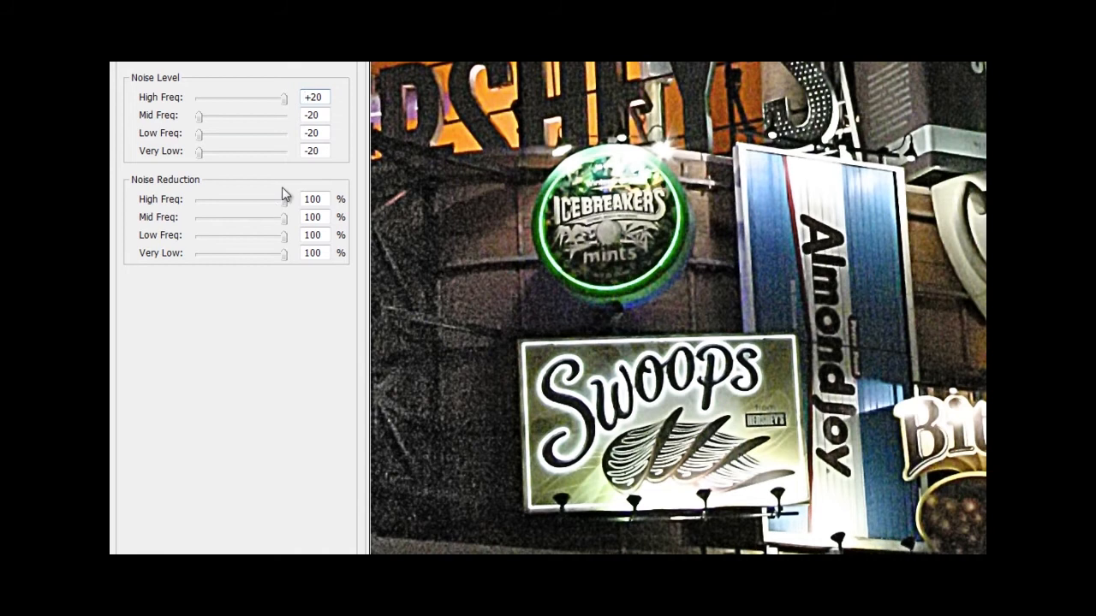
pyautogui.moveTo(283, 97); pyautogui.dragTo(147, 114)
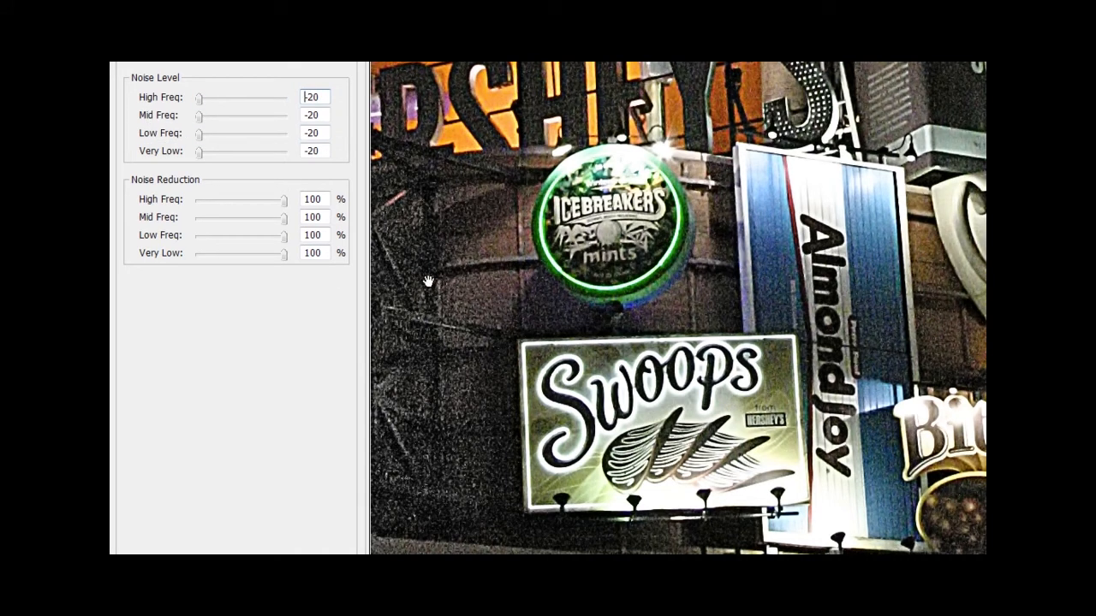
pyautogui.moveTo(199, 103); pyautogui.dragTo(283, 98)
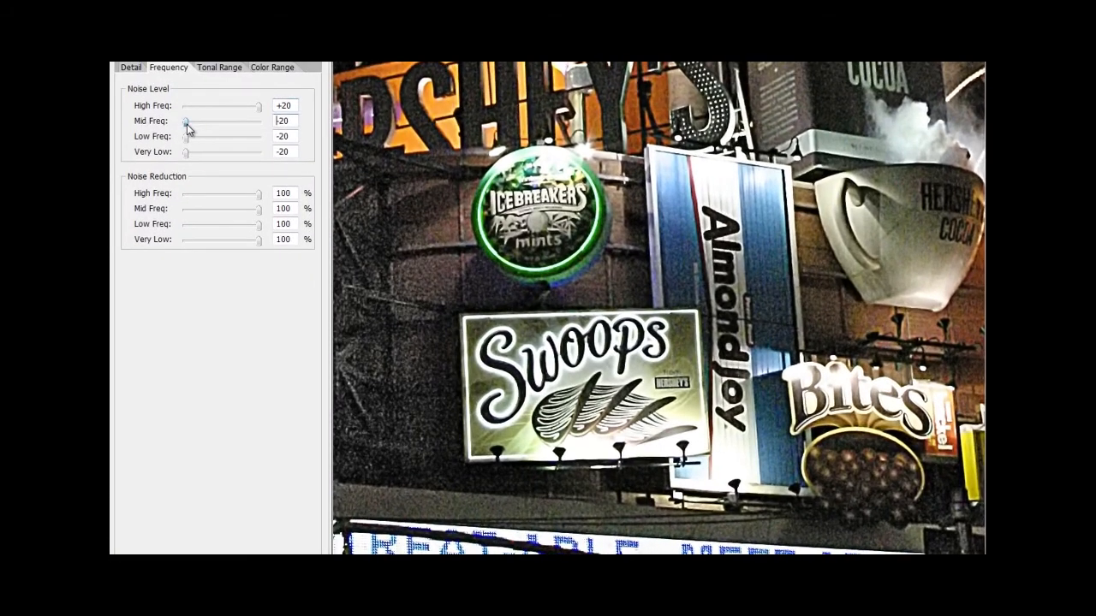
# - Compare the mid frequency noise level at +20 and -20, and leave it at +20
pyautogui.moveTo(187, 124); pyautogui.dragTo(268, 134)
pyautogui.moveTo(257, 123); pyautogui.dragTo(150, 136)
pyautogui.moveTo(186, 124); pyautogui.dragTo(322, 139)
# - Lower the high frequency noise level to -20, return it to +20, and raise the low frequency level to +20
pyautogui.moveTo(261, 109); pyautogui.dragTo(135, 110)
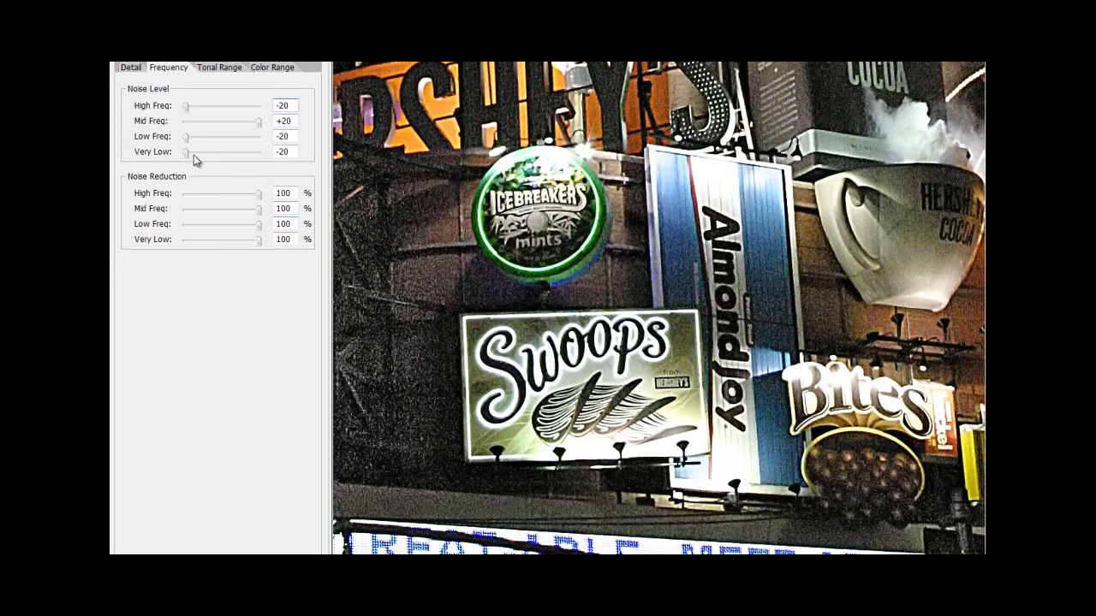
pyautogui.moveTo(187, 110); pyautogui.dragTo(281, 116)
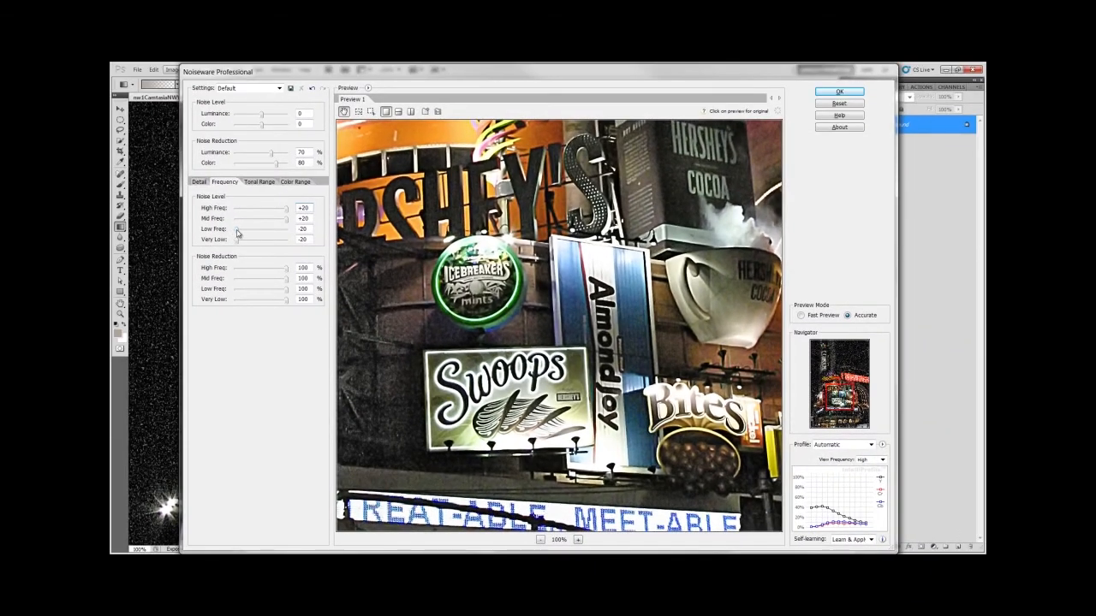
pyautogui.moveTo(237, 233); pyautogui.dragTo(327, 232)
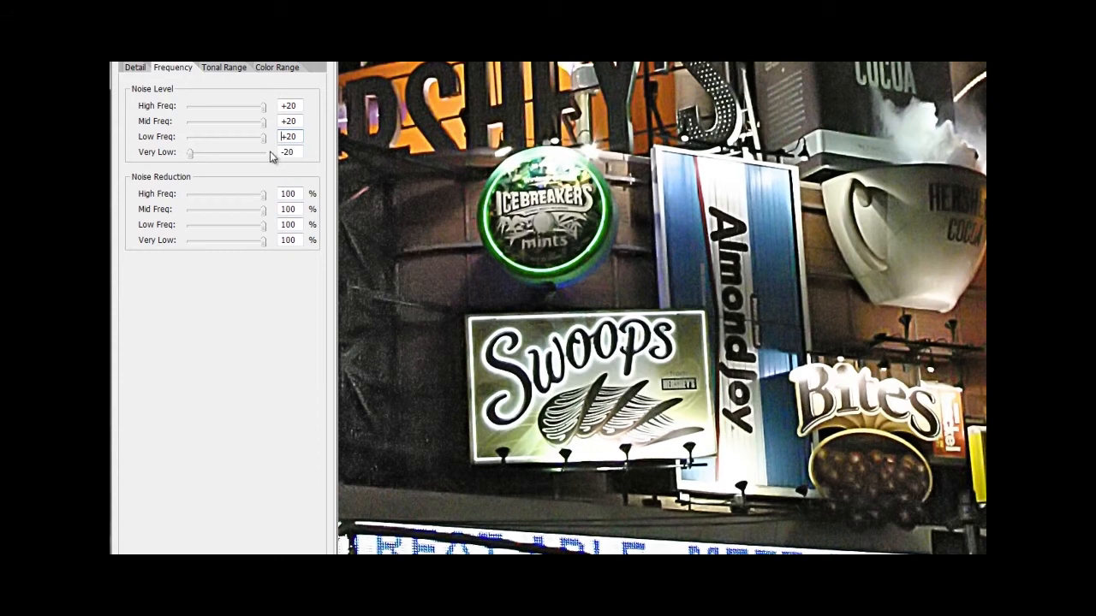
# - Lower the mid and high frequency noise levels to -20, and compare the low frequency level at -20 and +20
pyautogui.moveTo(262, 121); pyautogui.dragTo(158, 128)
pyautogui.moveTo(264, 109); pyautogui.dragTo(152, 108)
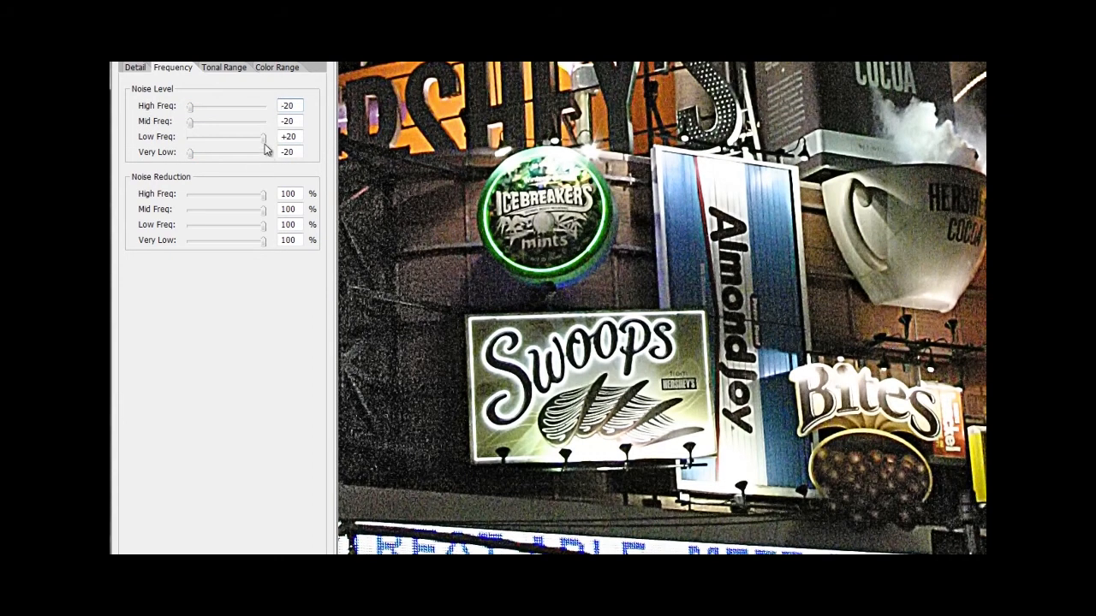
pyautogui.moveTo(262, 137); pyautogui.dragTo(154, 147)
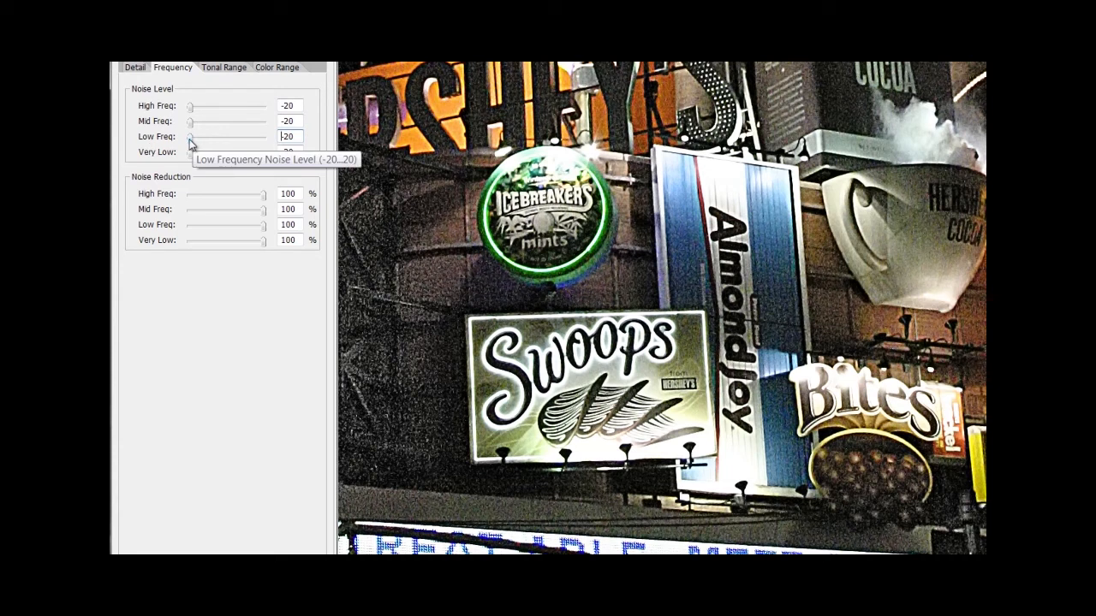
pyautogui.moveTo(190, 144); pyautogui.dragTo(319, 147)
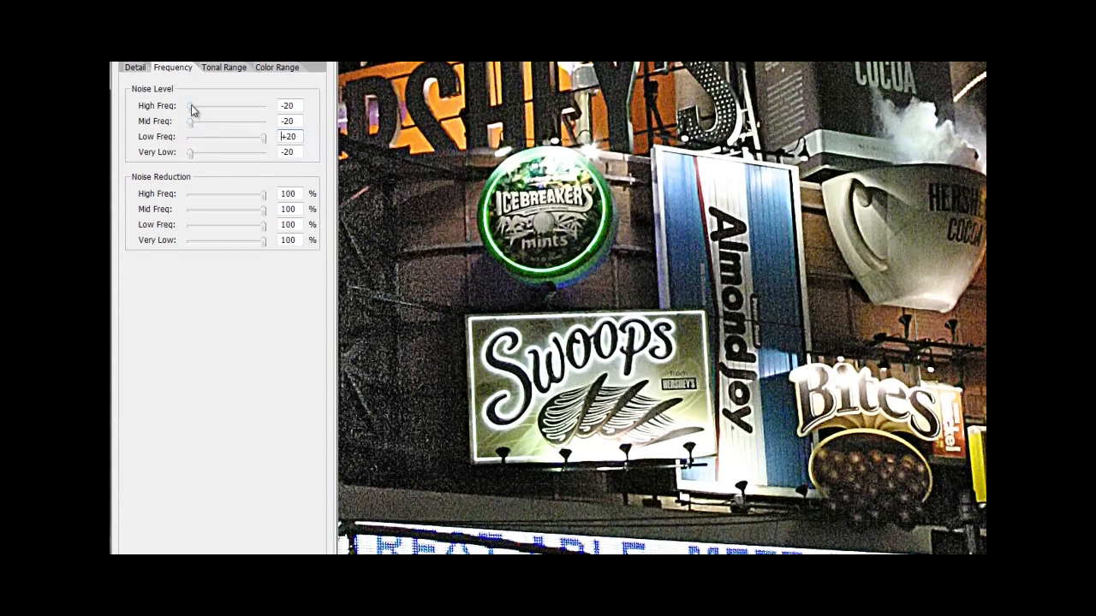
# - Raise the high and mid frequency noise levels to +20, try a reduced low frequency level, and bring low and very low to +20
pyautogui.moveTo(190, 109); pyautogui.dragTo(264, 108)
pyautogui.moveTo(191, 122); pyautogui.dragTo(307, 125)
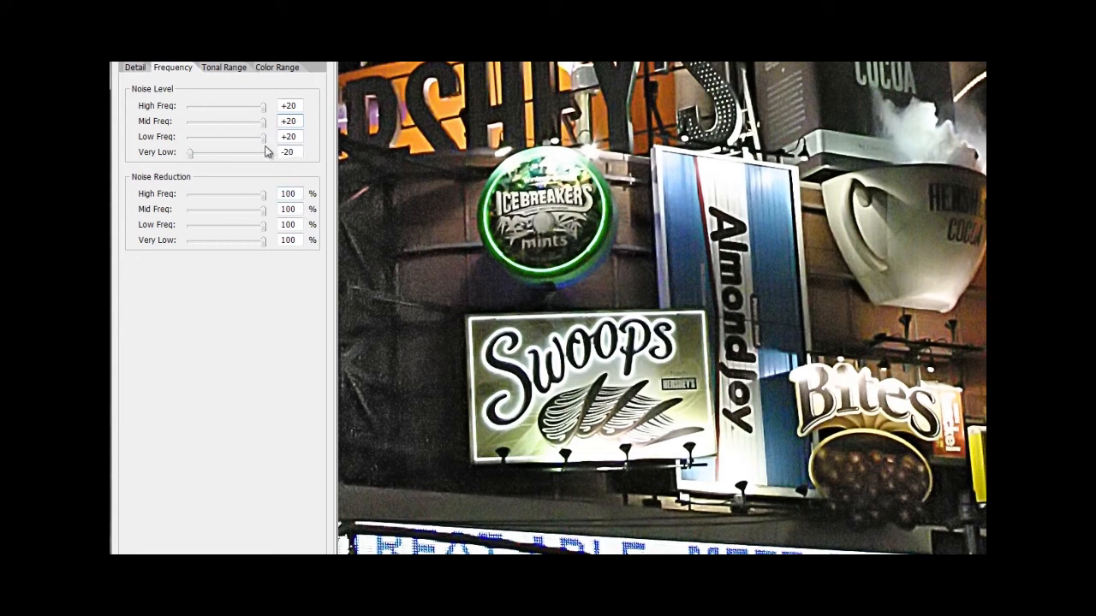
pyautogui.moveTo(263, 137); pyautogui.dragTo(146, 152)
pyautogui.moveTo(192, 140); pyautogui.dragTo(281, 137)
pyautogui.moveTo(190, 153); pyautogui.dragTo(317, 161)
# - Lower the high, mid, low and very low frequency noise levels to -20
pyautogui.moveTo(265, 112); pyautogui.dragTo(140, 111)
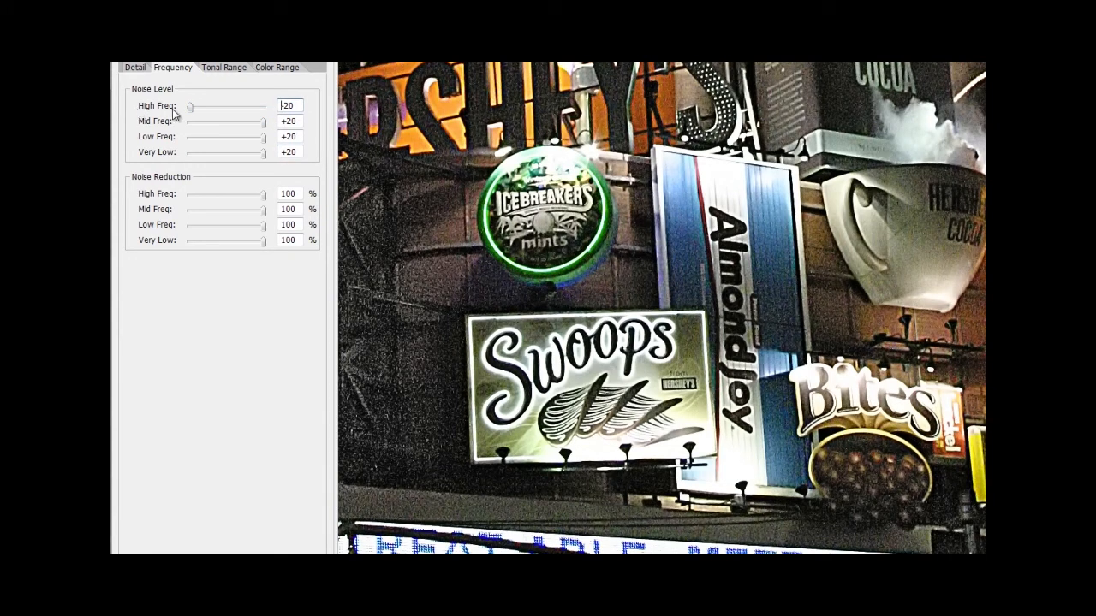
pyautogui.moveTo(263, 126); pyautogui.dragTo(129, 133)
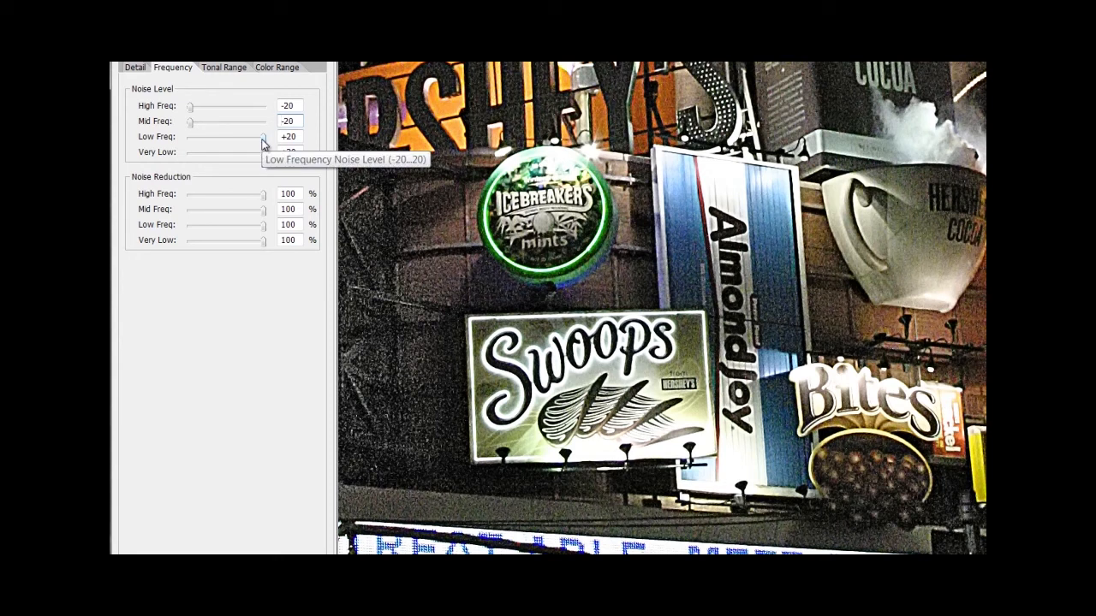
pyautogui.moveTo(264, 139); pyautogui.dragTo(144, 152)
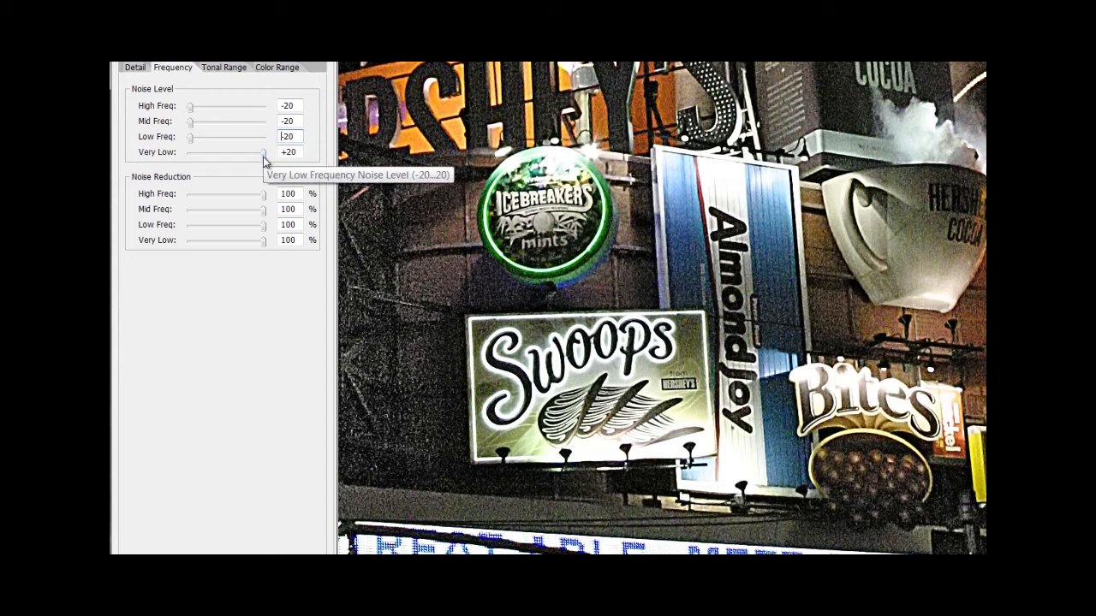
pyautogui.moveTo(263, 158); pyautogui.dragTo(156, 165)
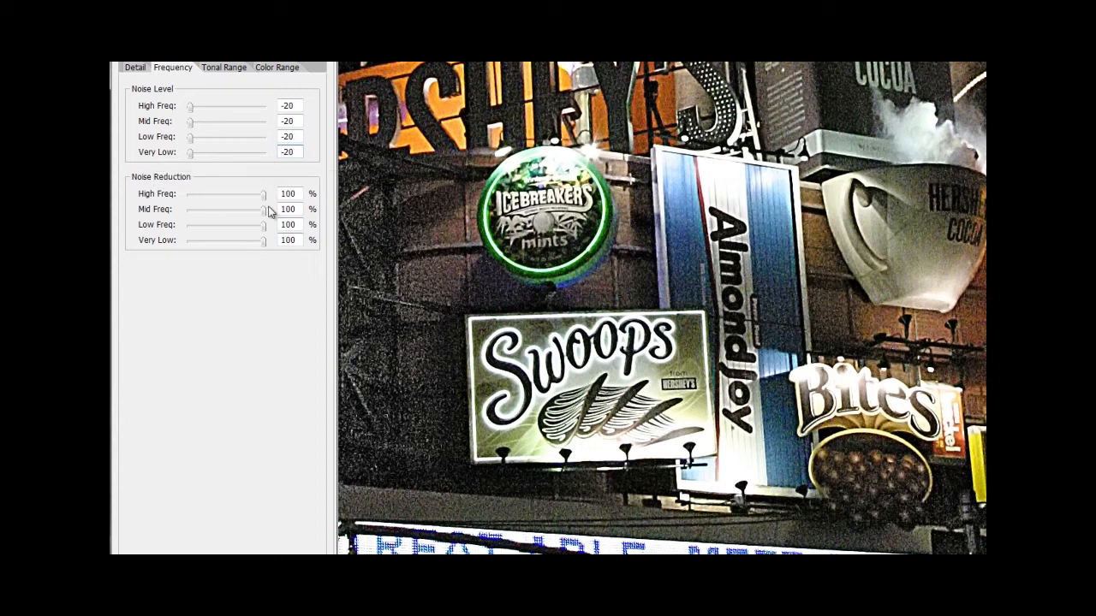
# - Raise the noise level of all four frequency bands to +20
pyautogui.moveTo(190, 110); pyautogui.dragTo(310, 111)
pyautogui.moveTo(191, 122); pyautogui.dragTo(313, 131)
pyautogui.moveTo(190, 138); pyautogui.dragTo(309, 142)
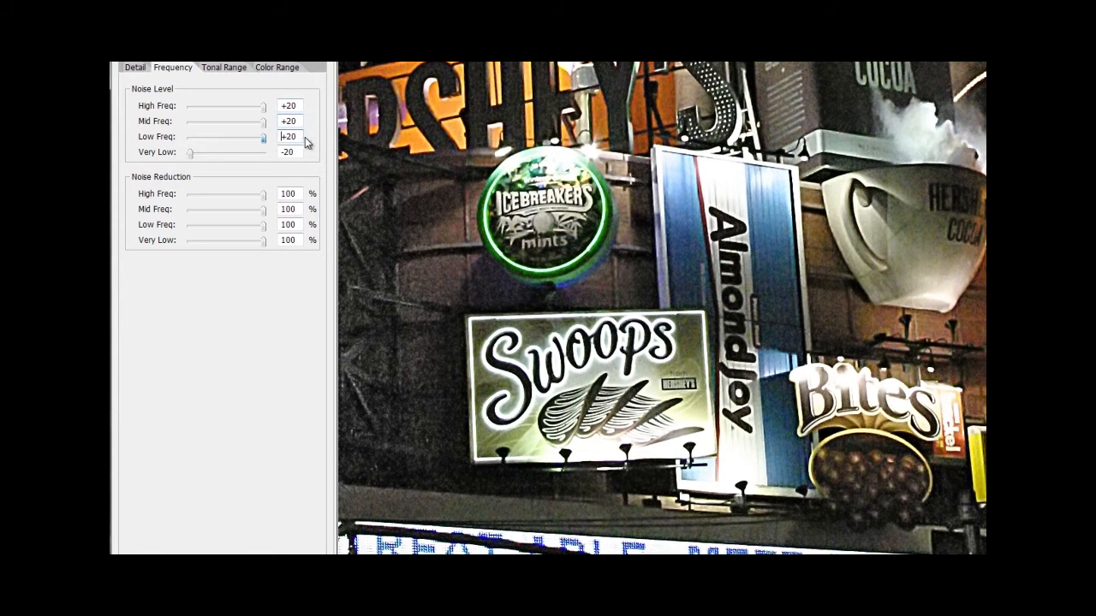
pyautogui.moveTo(190, 160); pyautogui.dragTo(304, 156)
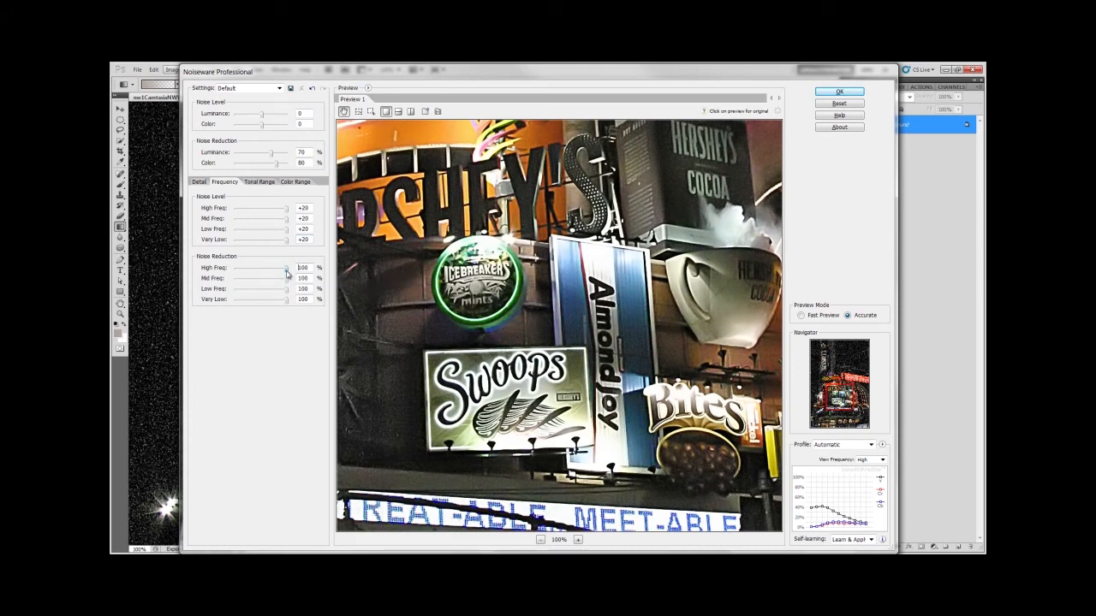
# - Compare the noise reduction of the high, mid, low and very low frequencies at 0% and 100%, leaving all four at 100%
pyautogui.moveTo(287, 273); pyautogui.dragTo(262, 274)
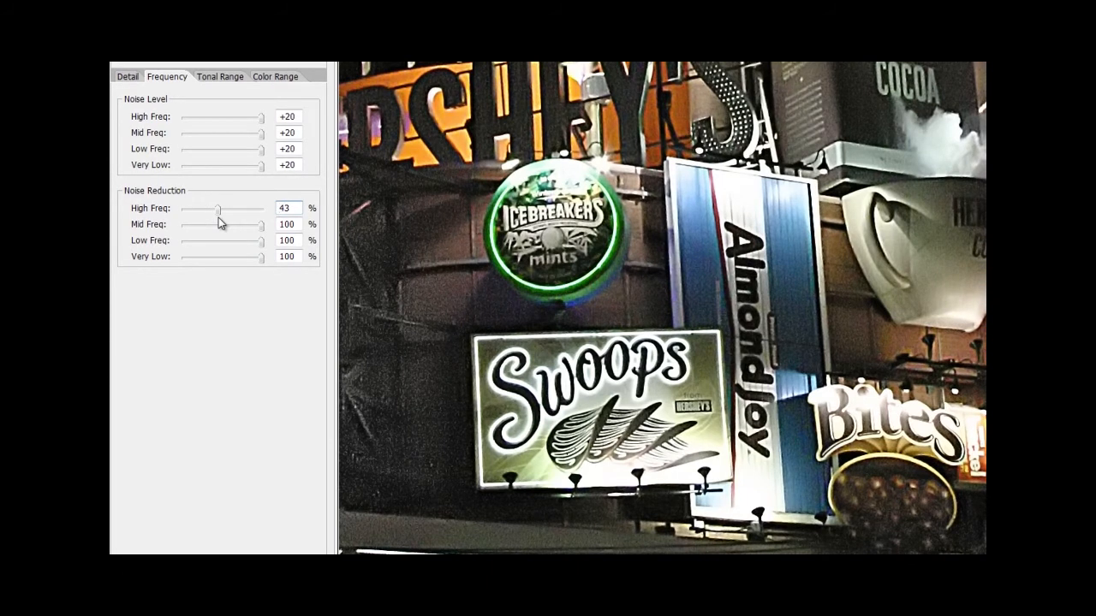
pyautogui.moveTo(218, 219); pyautogui.dragTo(154, 224)
pyautogui.moveTo(263, 232); pyautogui.dragTo(149, 236)
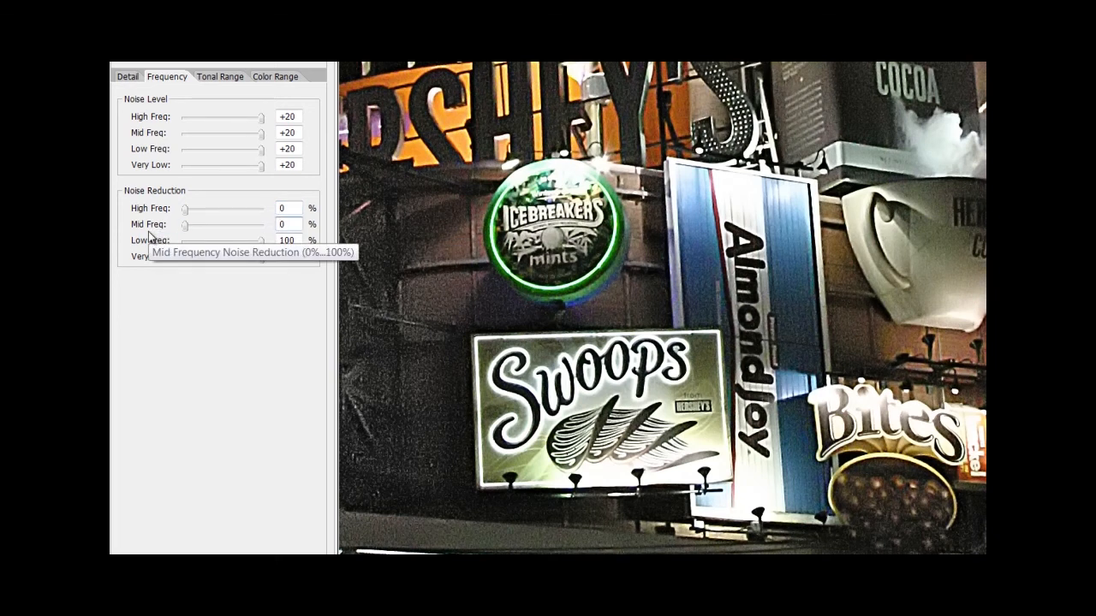
pyautogui.moveTo(266, 247); pyautogui.dragTo(178, 248)
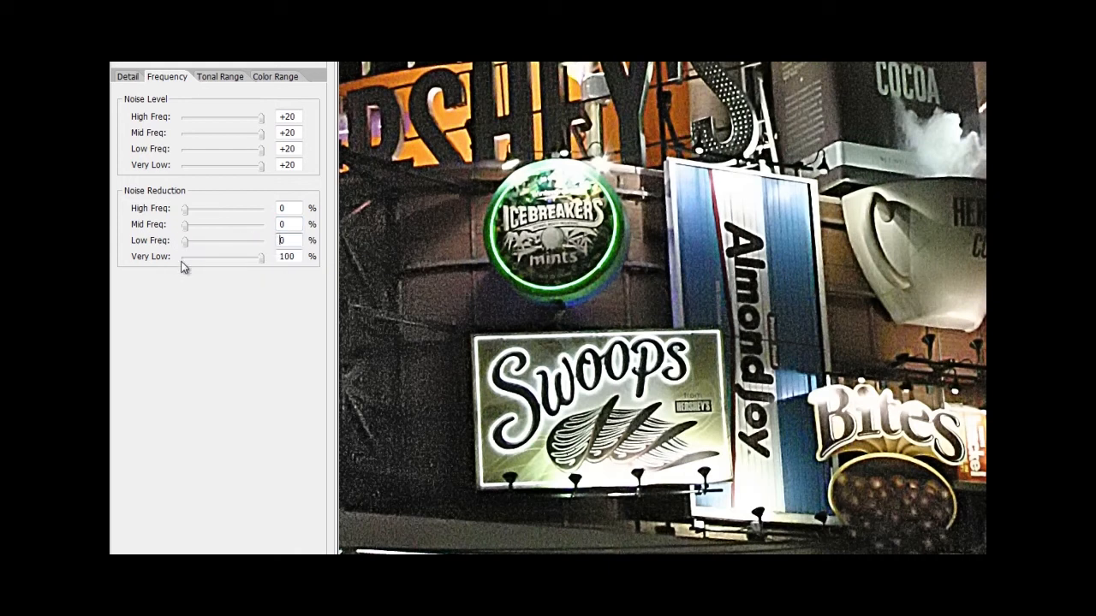
pyautogui.click(182, 258)
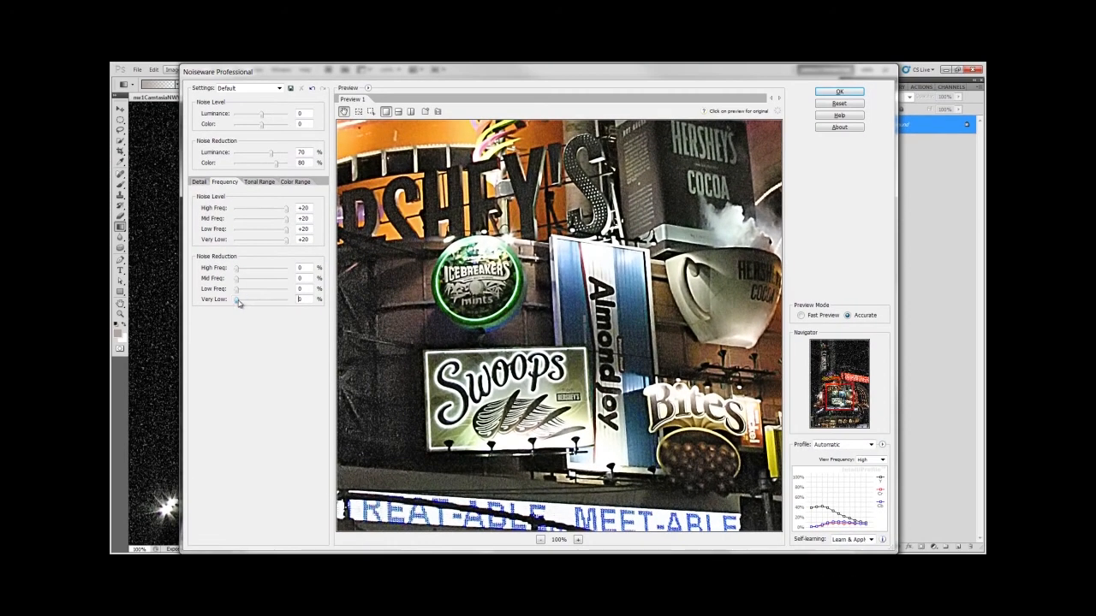
pyautogui.moveTo(221, 287); pyautogui.dragTo(286, 289)
pyautogui.moveTo(237, 268); pyautogui.dragTo(286, 268)
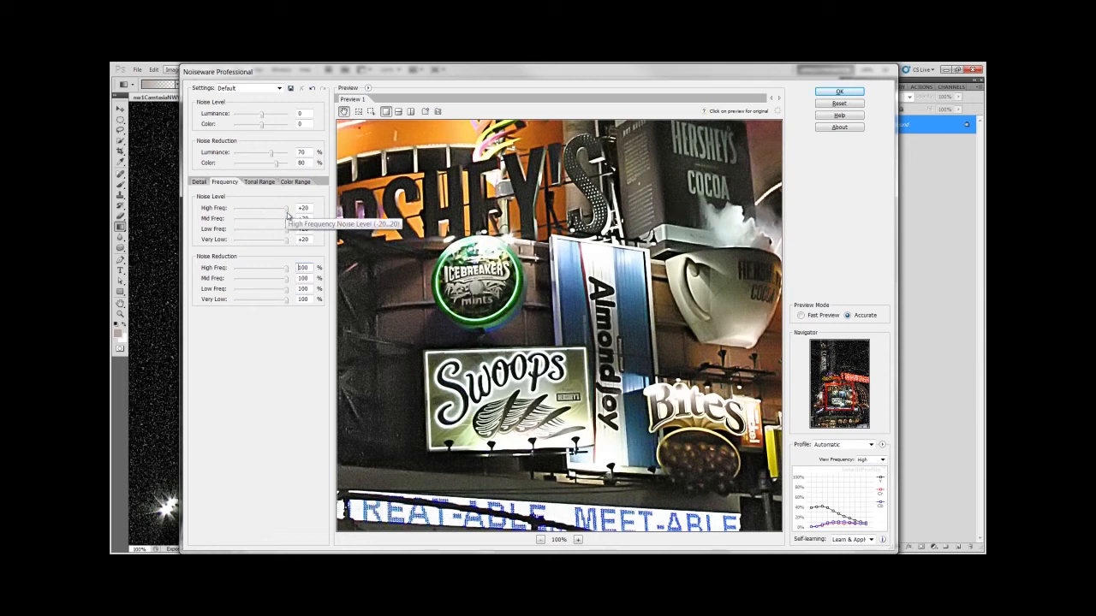
# - Lower the high frequency noise level to -20, and try reduced noise levels for the mid, low and very low frequencies
pyautogui.moveTo(286, 211); pyautogui.dragTo(214, 217)
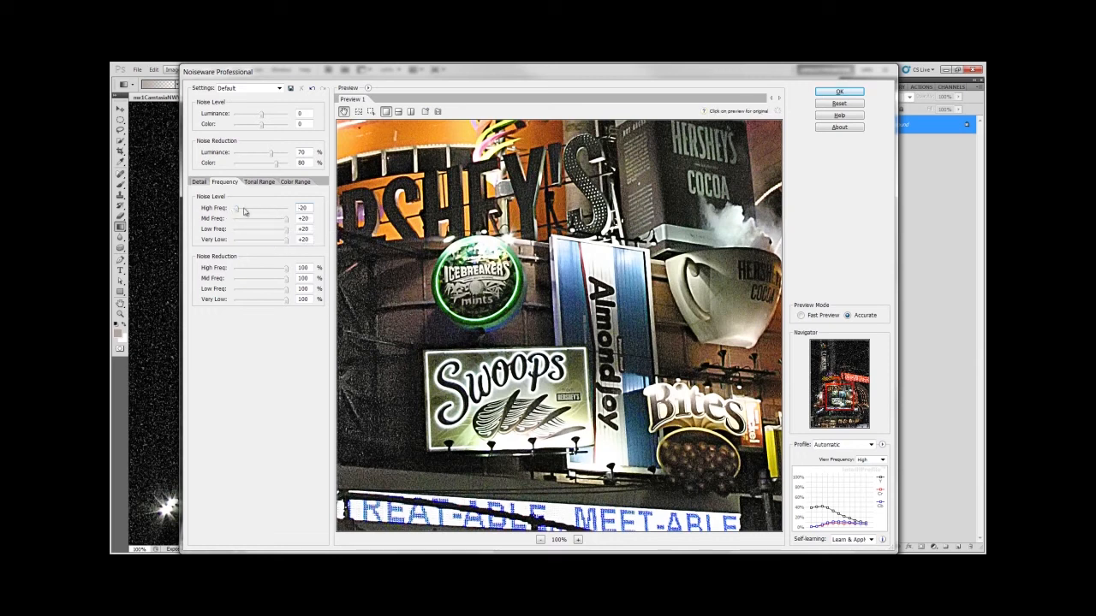
pyautogui.moveTo(289, 221); pyautogui.dragTo(207, 223)
pyautogui.moveTo(239, 223); pyautogui.dragTo(203, 233)
pyautogui.moveTo(237, 234); pyautogui.dragTo(348, 247)
pyautogui.moveTo(286, 243); pyautogui.dragTo(200, 241)
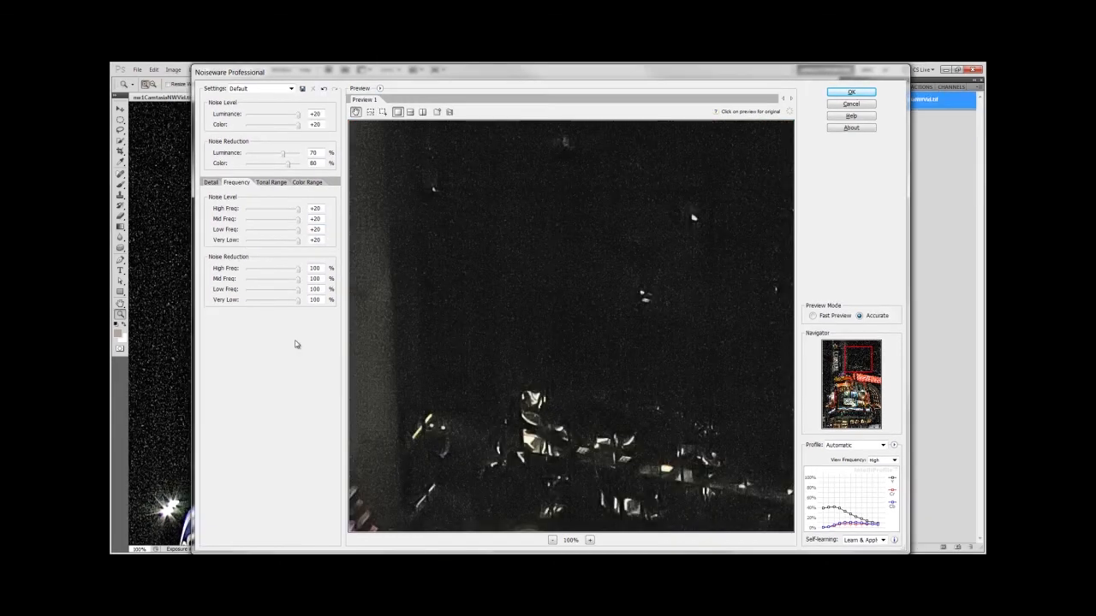
# - In the tonal range settings, set the noise reduction for shadows and midtones to 0%
pyautogui.click(271, 182)
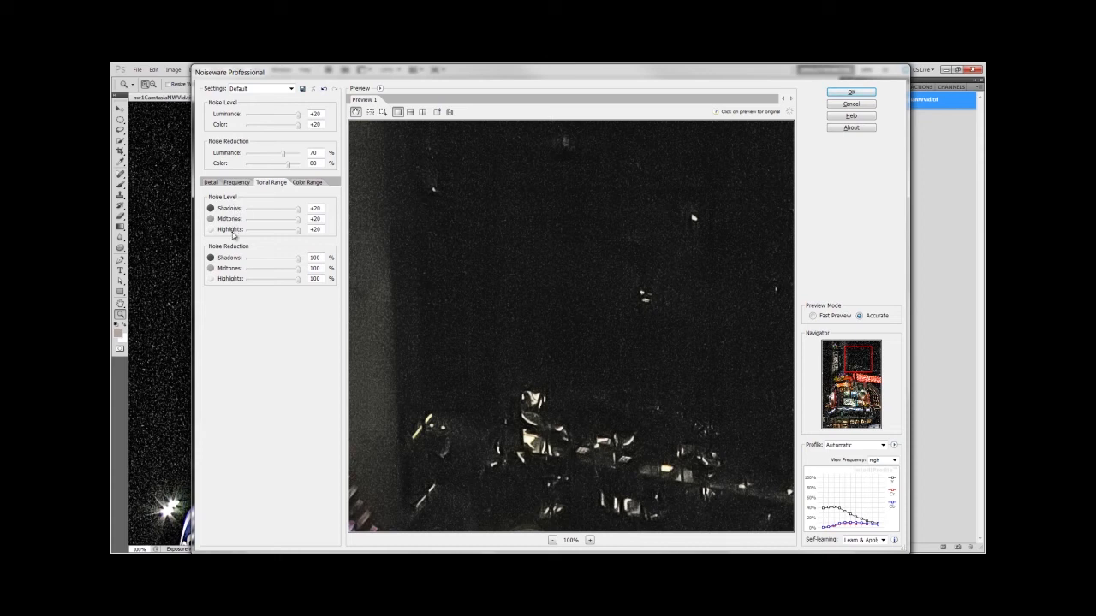
pyautogui.click(298, 261)
pyautogui.moveTo(298, 263); pyautogui.dragTo(230, 269)
pyautogui.moveTo(298, 271); pyautogui.dragTo(232, 269)
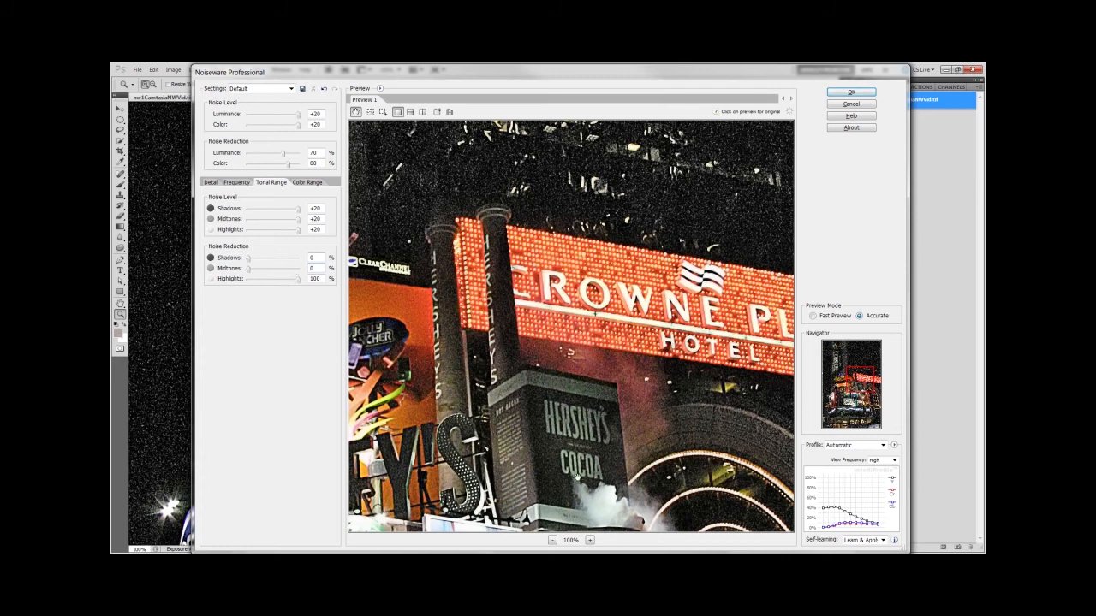
# - Check the dark sky area in the preview and restore the midtones and shadows noise reduction to 100%
pyautogui.moveTo(486, 235); pyautogui.dragTo(501, 537)
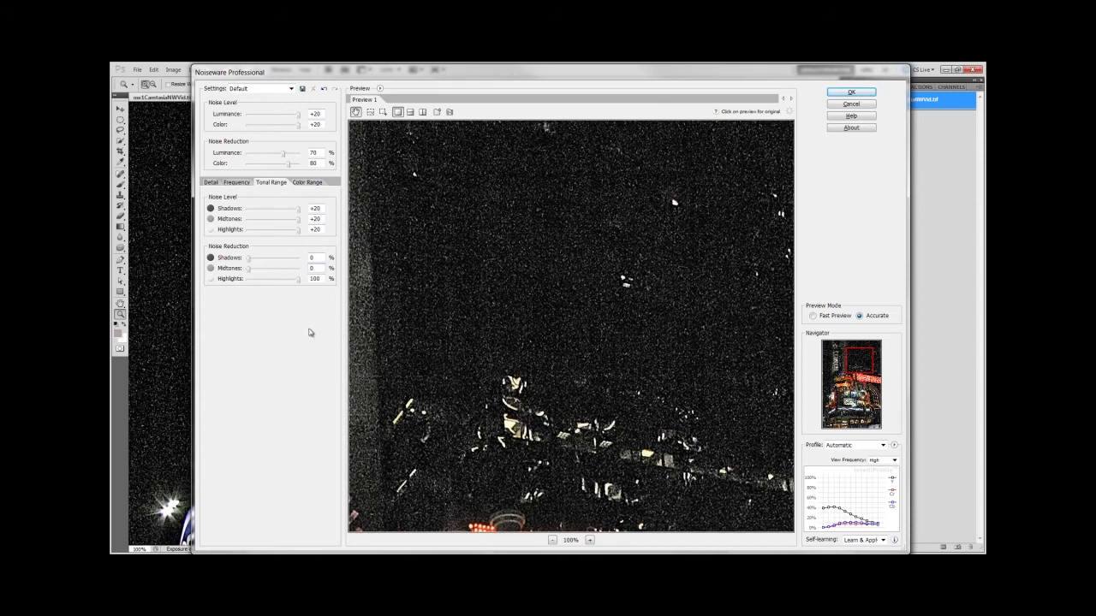
pyautogui.click(302, 268)
pyautogui.click(299, 258)
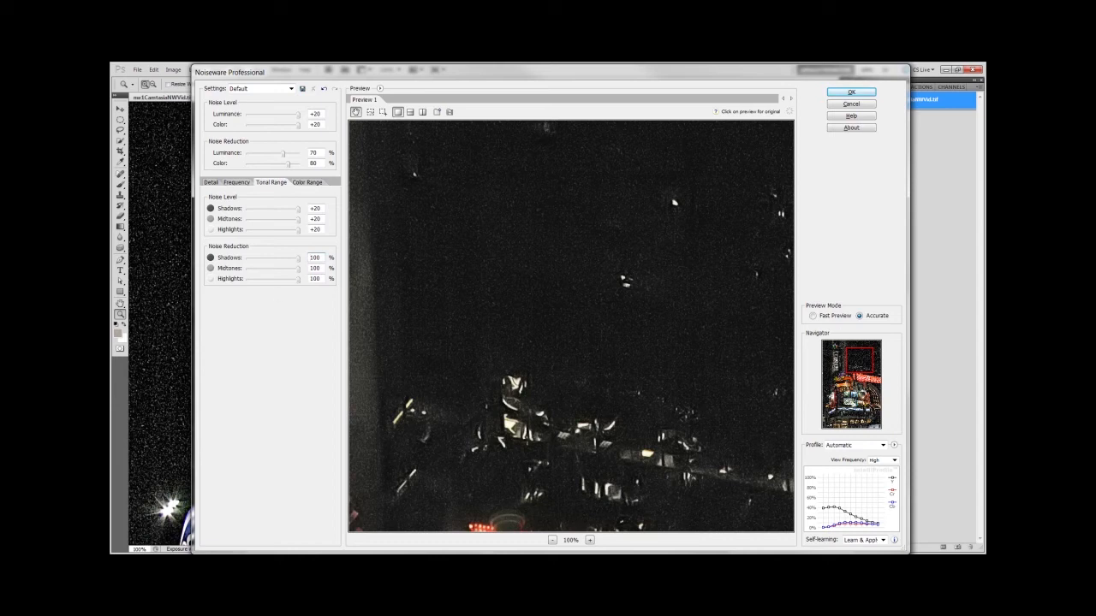
# - In the color range settings, reset the neutrals noise level to 0
pyautogui.click(310, 184)
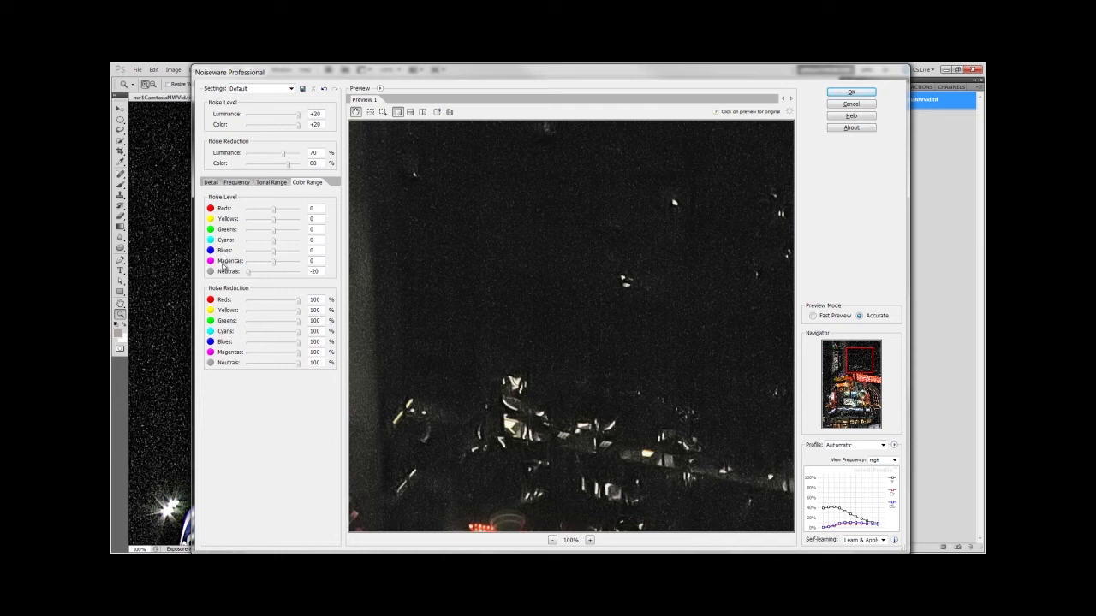
pyautogui.moveTo(249, 274); pyautogui.dragTo(261, 277)
pyautogui.doubleClick(261, 277)
# - With the red hotel sign in the preview, set the reds and yellows noise levels to -20 and their noise reduction to 0%
pyautogui.moveTo(489, 505); pyautogui.dragTo(506, 192)
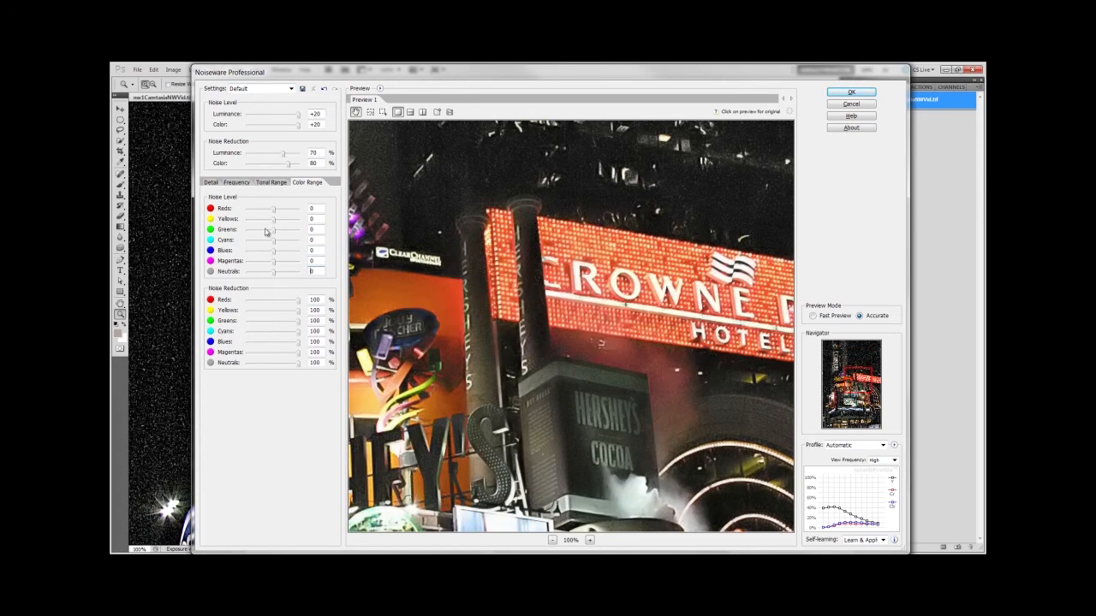
pyautogui.moveTo(274, 210); pyautogui.dragTo(313, 214)
pyautogui.moveTo(299, 212); pyautogui.dragTo(248, 211)
pyautogui.moveTo(274, 225); pyautogui.dragTo(245, 222)
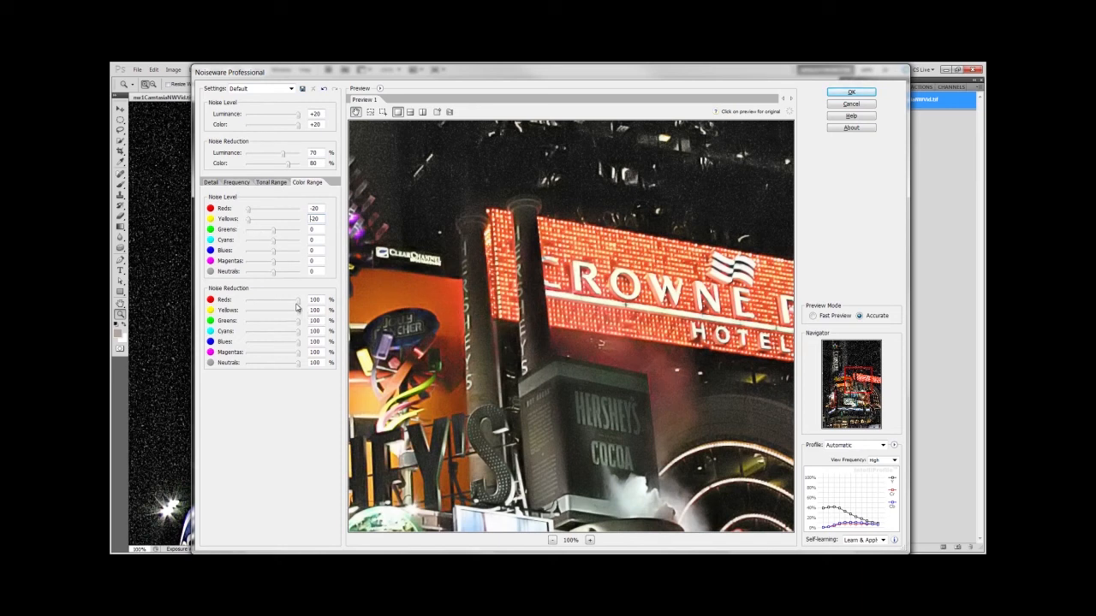
pyautogui.moveTo(298, 301); pyautogui.dragTo(218, 313)
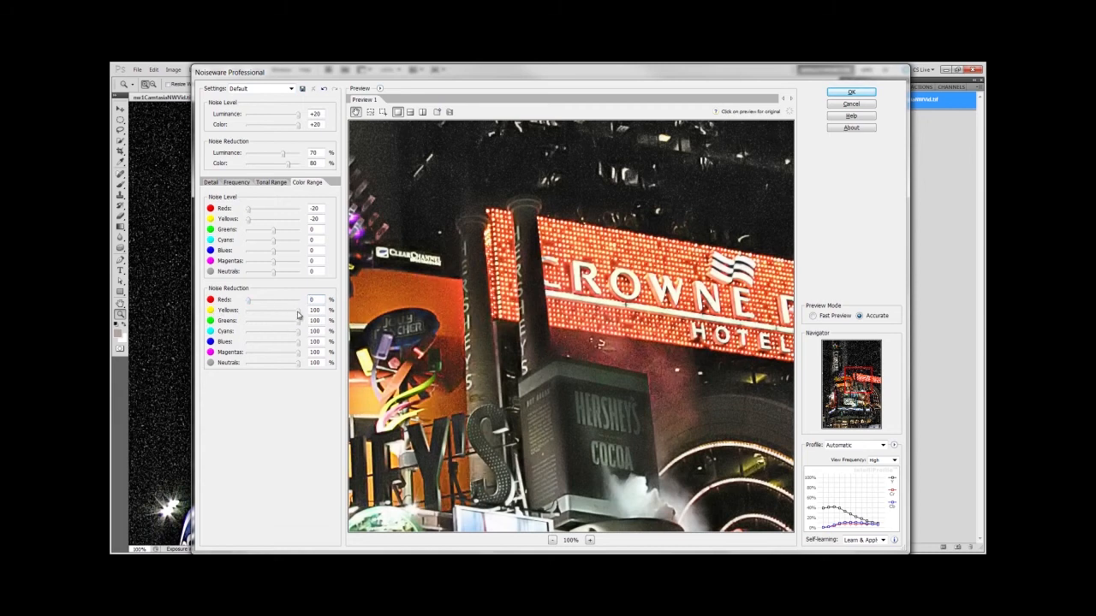
pyautogui.moveTo(298, 314); pyautogui.dragTo(234, 321)
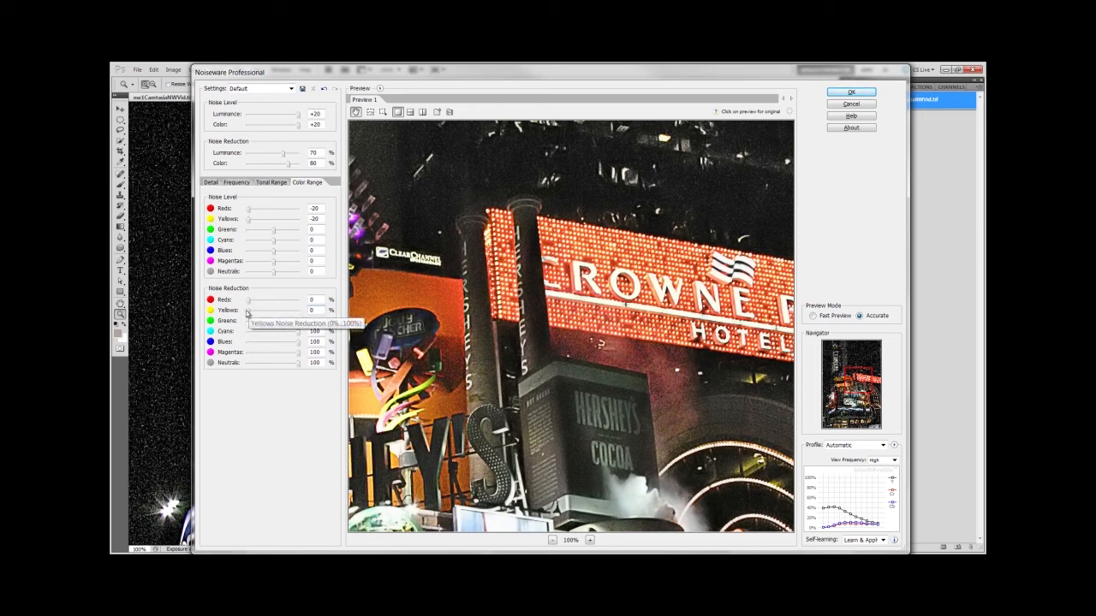
# - Restore the yellows and reds noise reduction to 100% and reset their noise levels to 0
pyautogui.moveTo(249, 313); pyautogui.dragTo(299, 303)
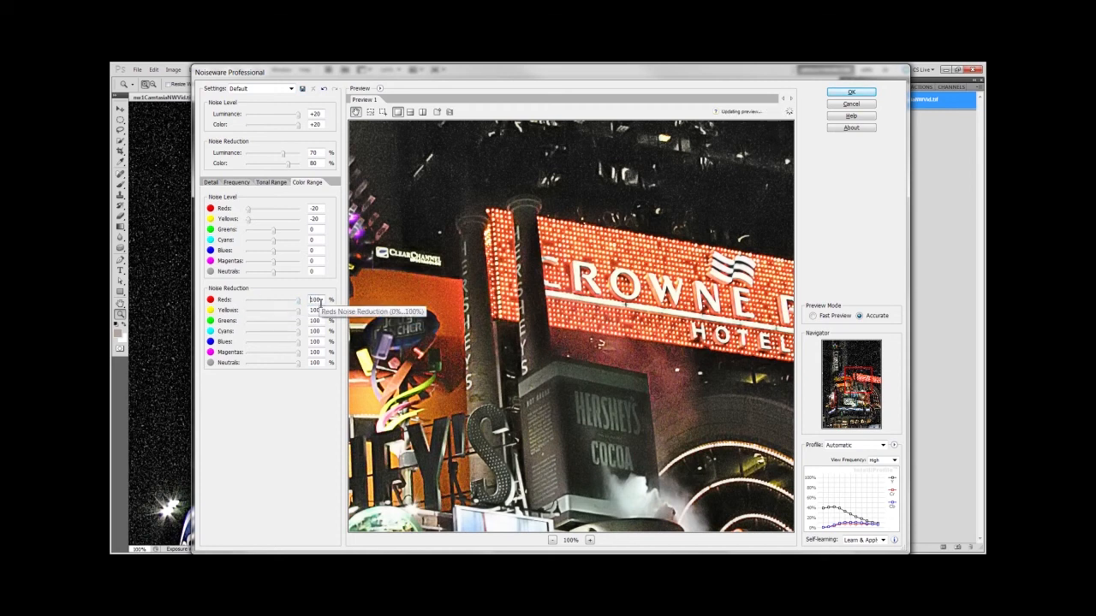
pyautogui.moveTo(248, 223); pyautogui.dragTo(273, 222)
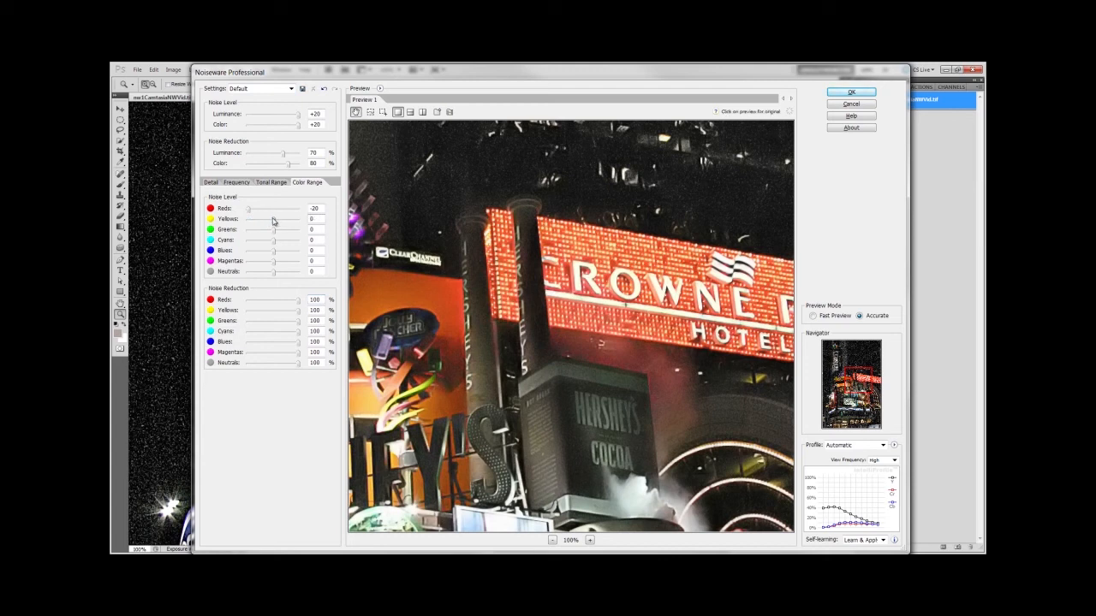
pyautogui.doubleClick(248, 212)
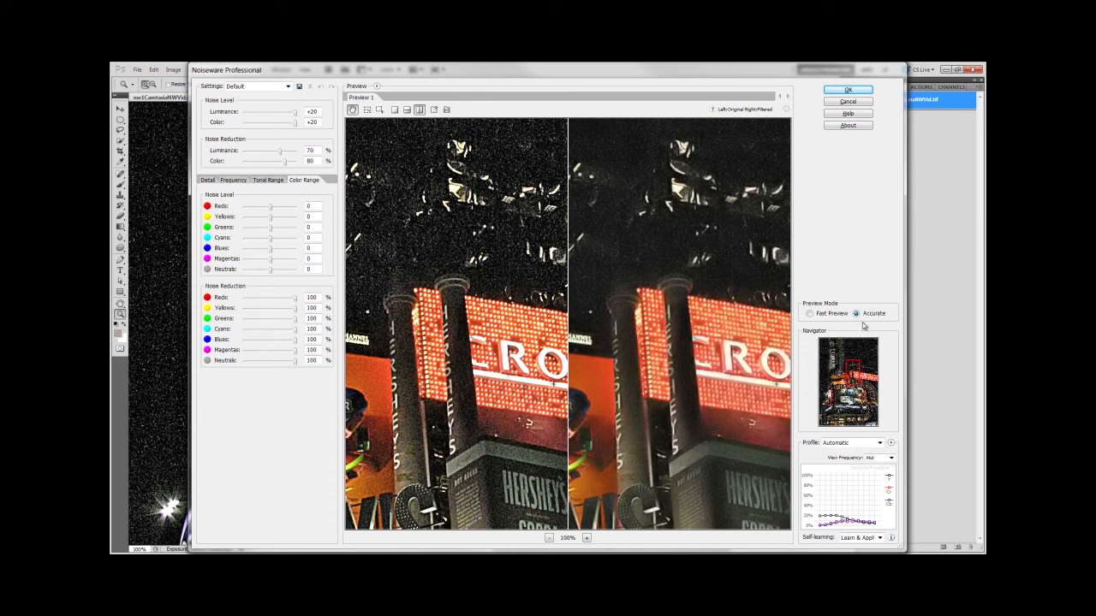
# - Compare the fast and accurate preview modes, keep accurate, and examine the dark sky above the hotel sign
pyautogui.click(810, 315)
pyautogui.click(857, 314)
pyautogui.moveTo(854, 374)
pyautogui.mouseDown()
pyautogui.moveTo(860, 401)
pyautogui.moveTo(839, 410)
pyautogui.moveTo(854, 360)
pyautogui.mouseUp()
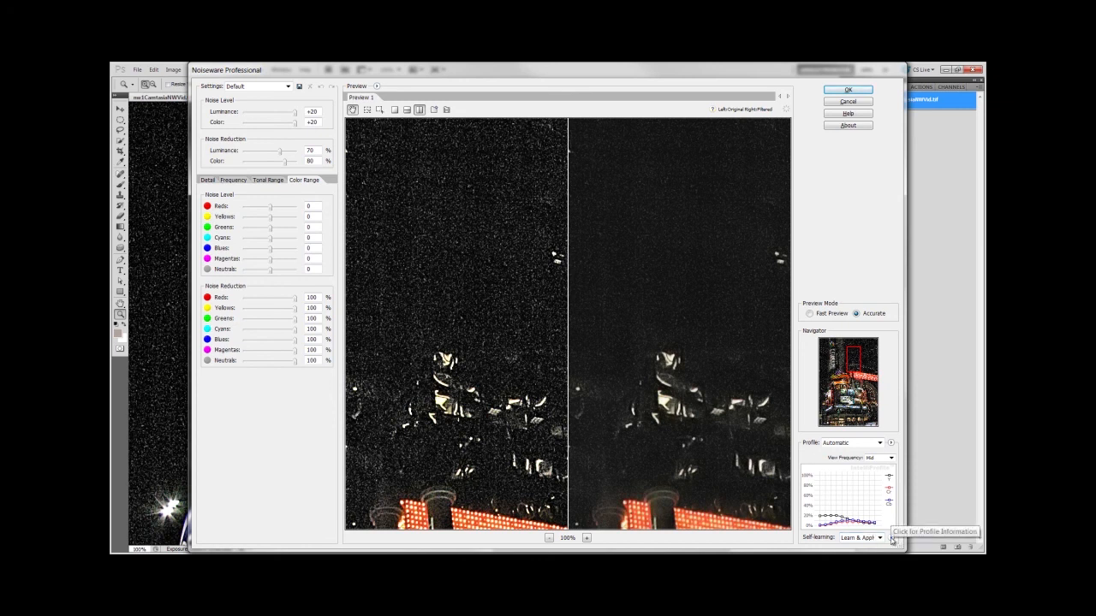
# - Open the noise profile information, review the self-learning status and image information, and close it
pyautogui.click(892, 539)
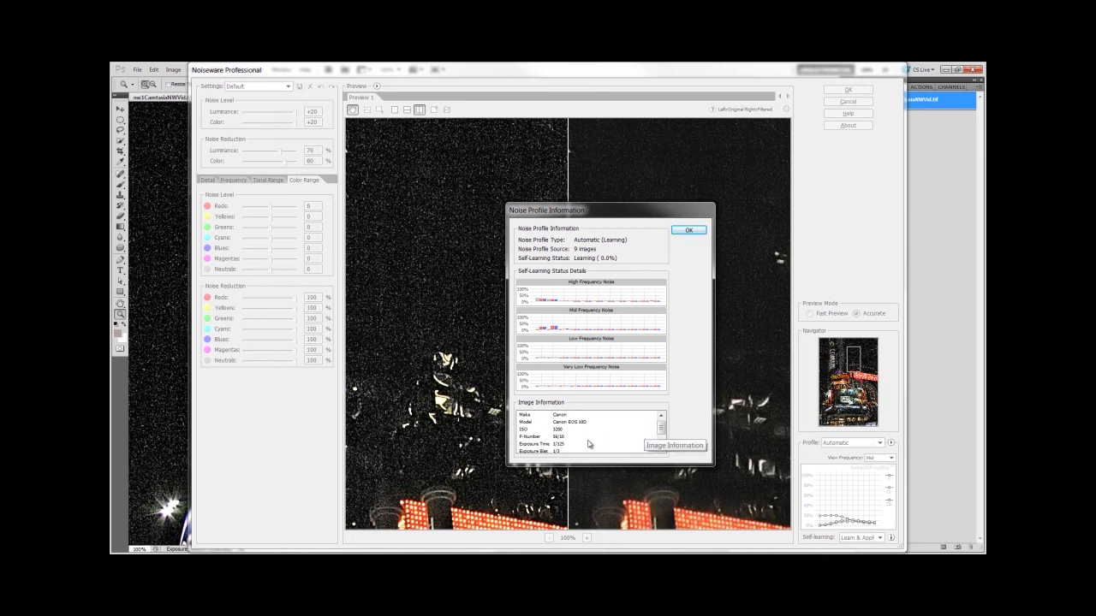
pyautogui.moveTo(658, 428); pyautogui.dragTo(659, 384)
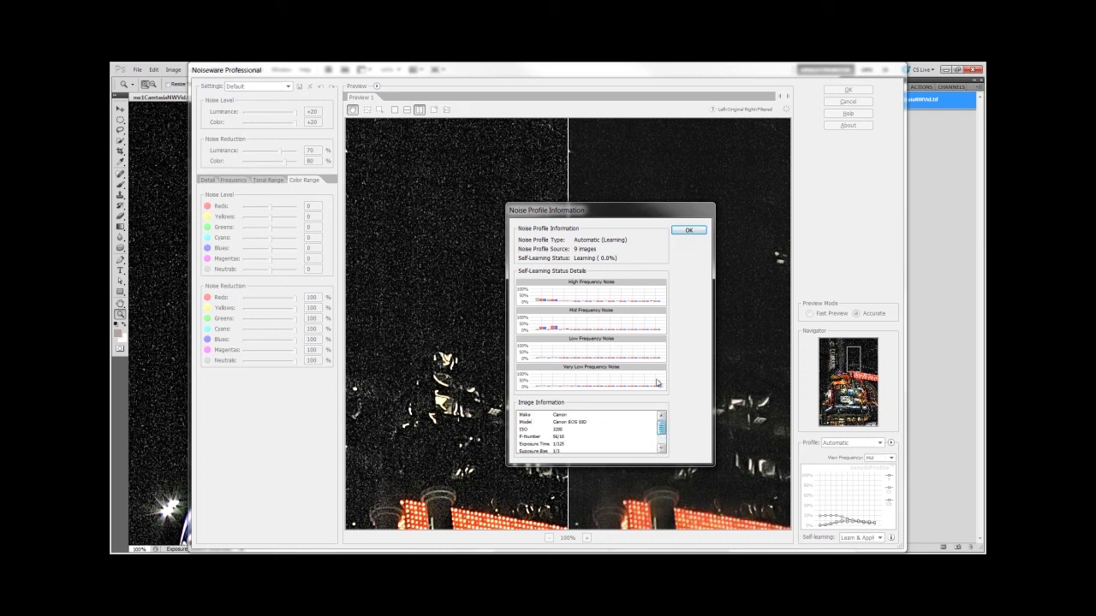
pyautogui.click(687, 231)
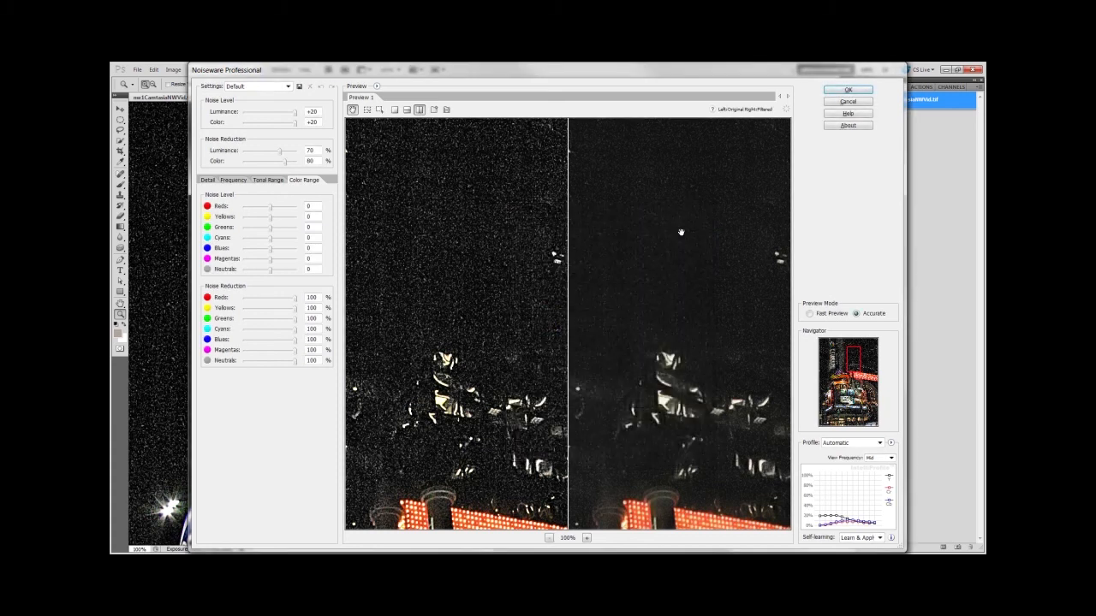